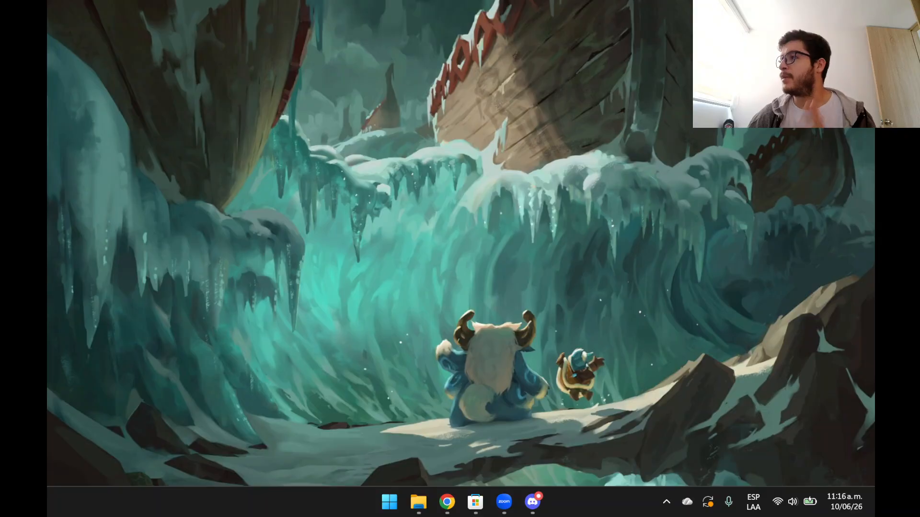
# Switch to Chrome and review the Mac download options on the Visual Studio Code download page.
pyautogui.click(447, 500)
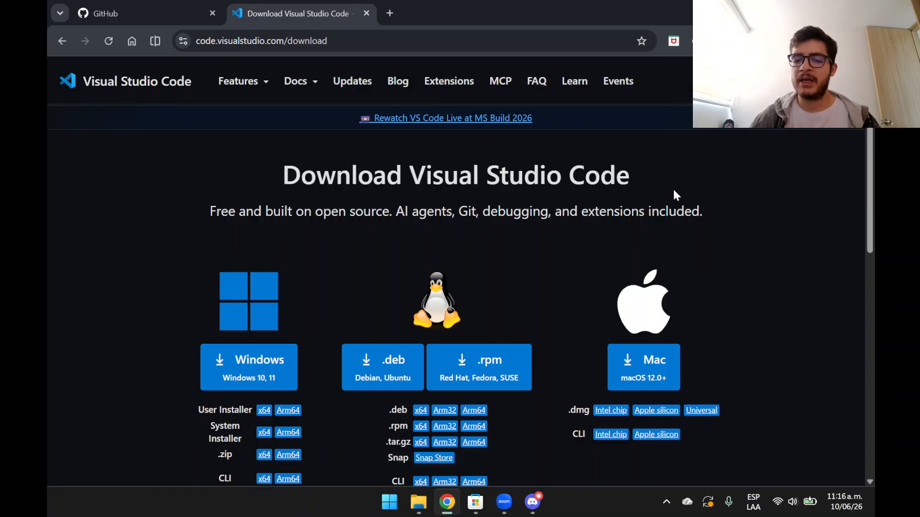
pyautogui.moveTo(728, 436); pyautogui.dragTo(563, 408)
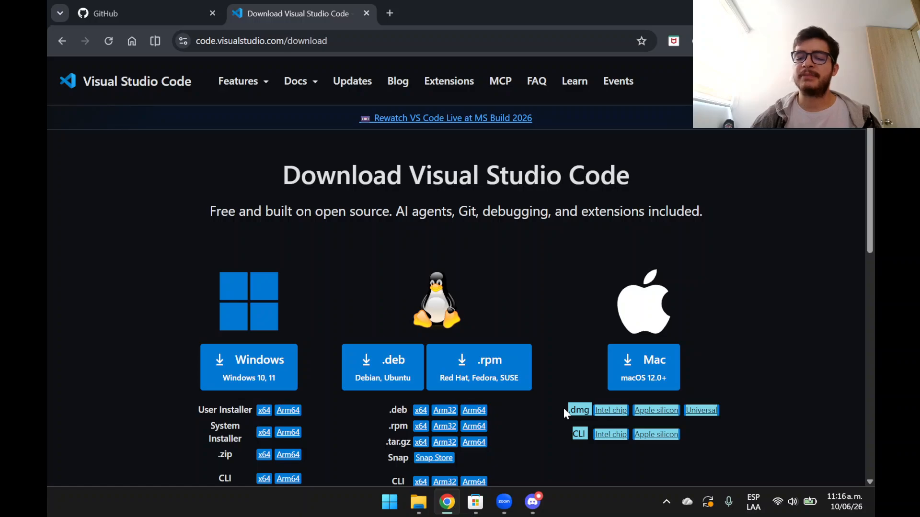
pyautogui.click(579, 372)
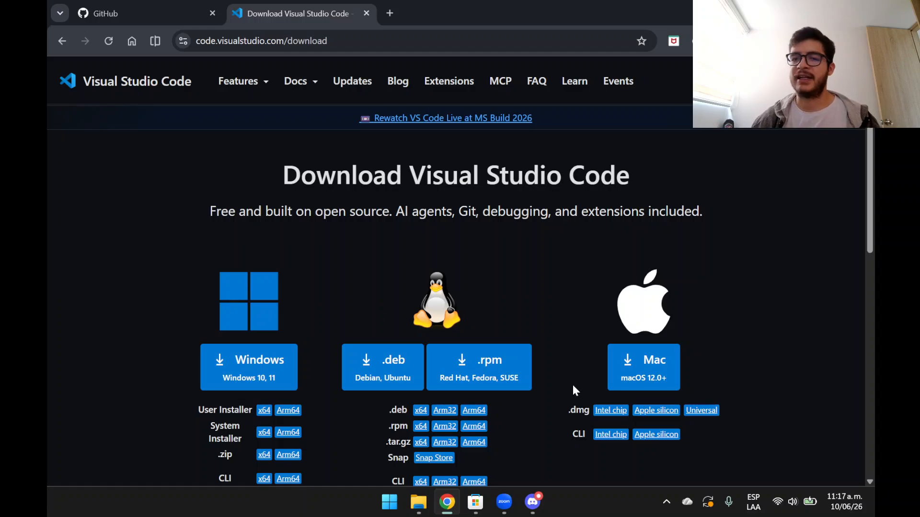
pyautogui.press('super+d')
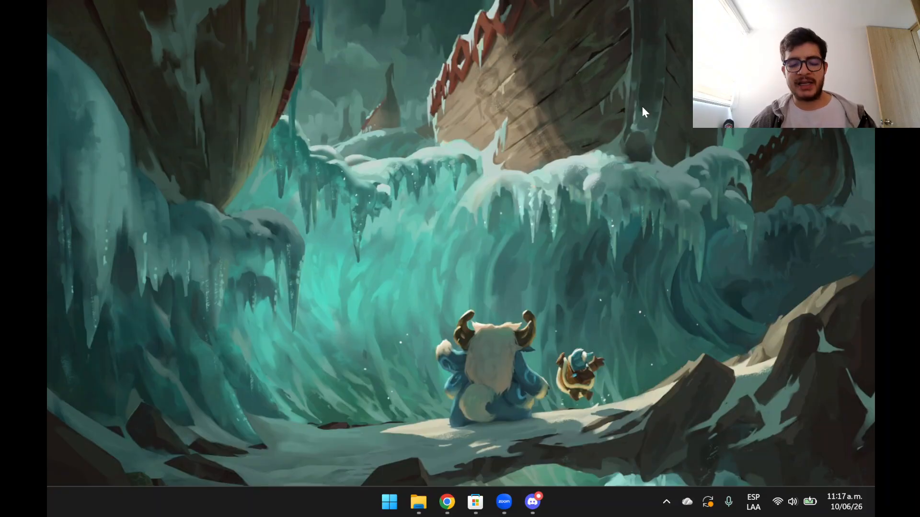
# Switch to the Microsoft Store and view the Visual Studio Code listing.
pyautogui.press('super')
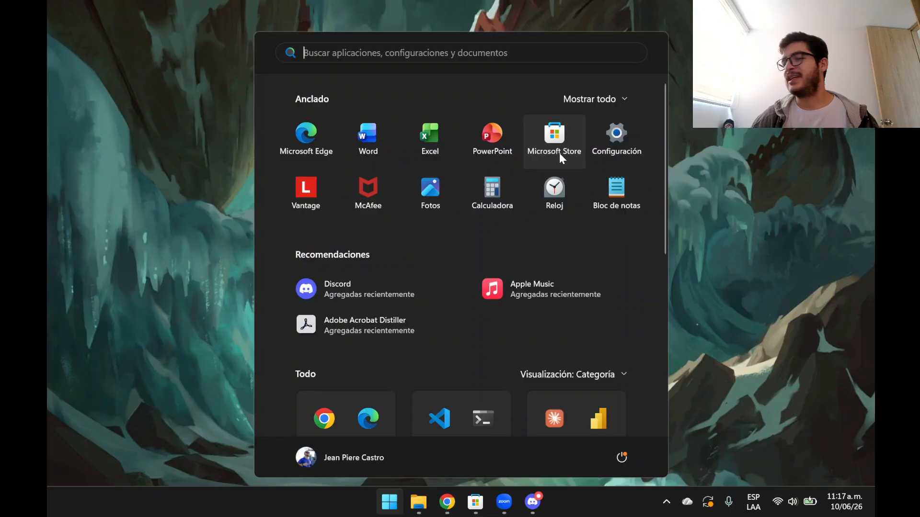
pyautogui.click(559, 154)
pyautogui.click(476, 502)
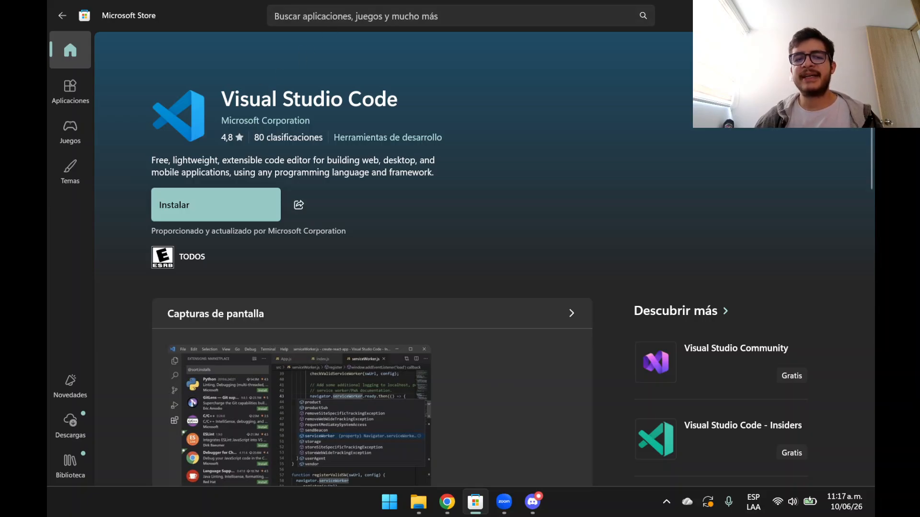
pyautogui.moveTo(221, 99); pyautogui.dragTo(405, 101)
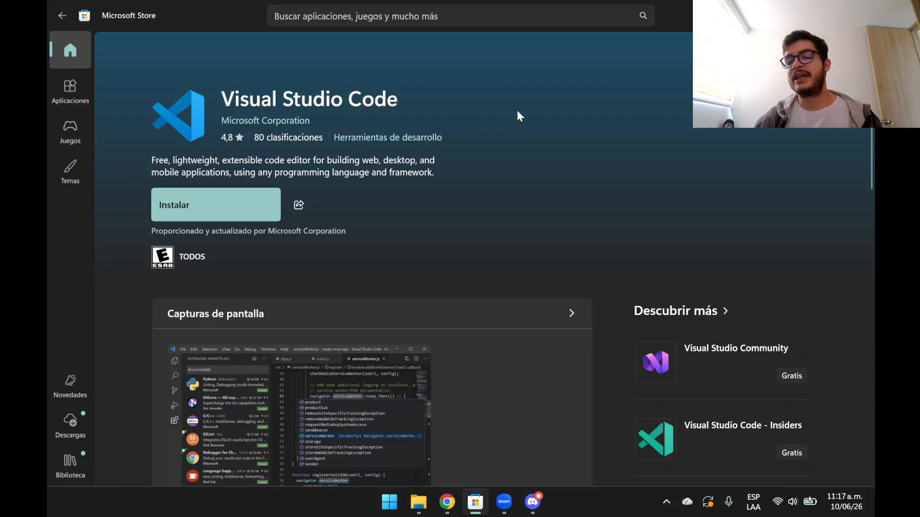
# Browse the related apps under Descubrir más, including Visual Studio Community, and return to the Visual Studio Code listing.
pyautogui.click(670, 312)
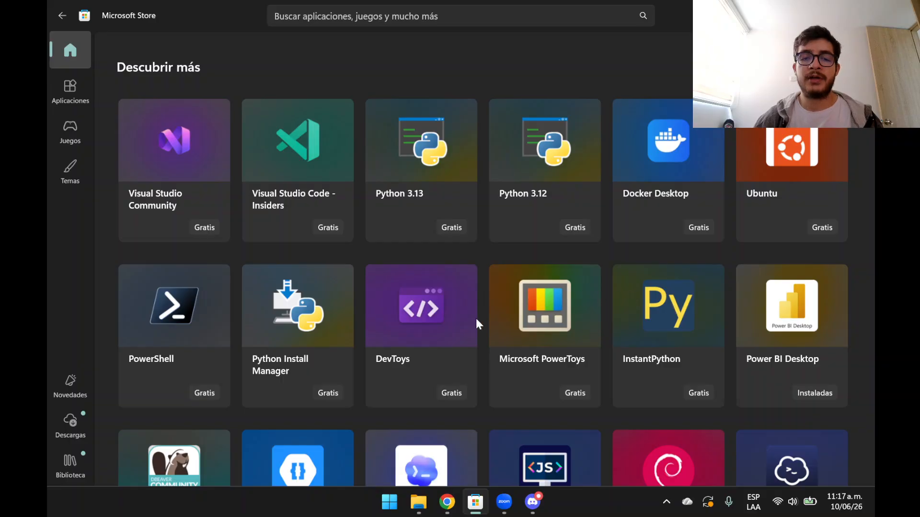
pyautogui.moveTo(174, 212)
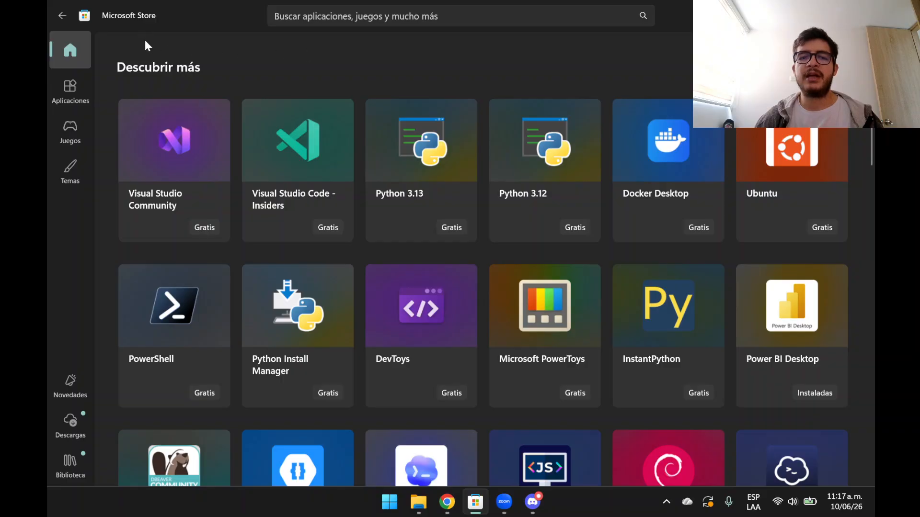
pyautogui.hotkey('alt', 'Left')
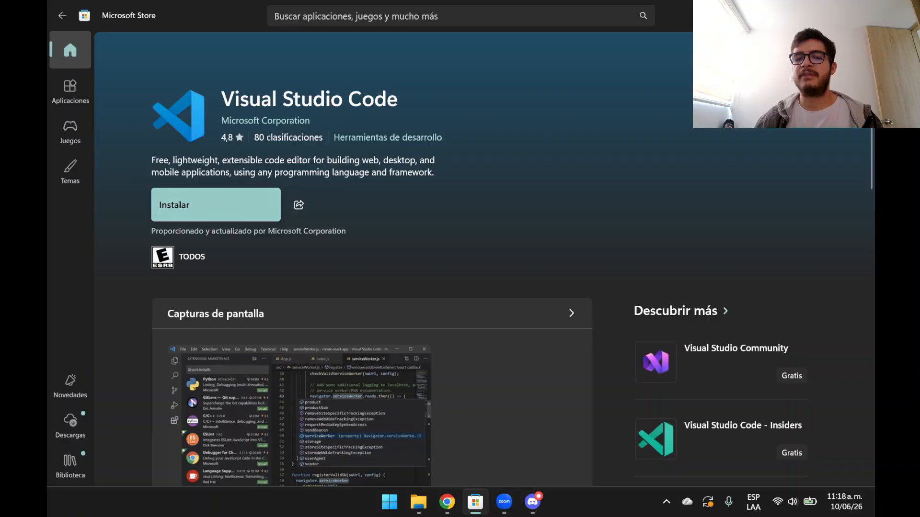
pyautogui.moveTo(221, 99); pyautogui.dragTo(446, 96)
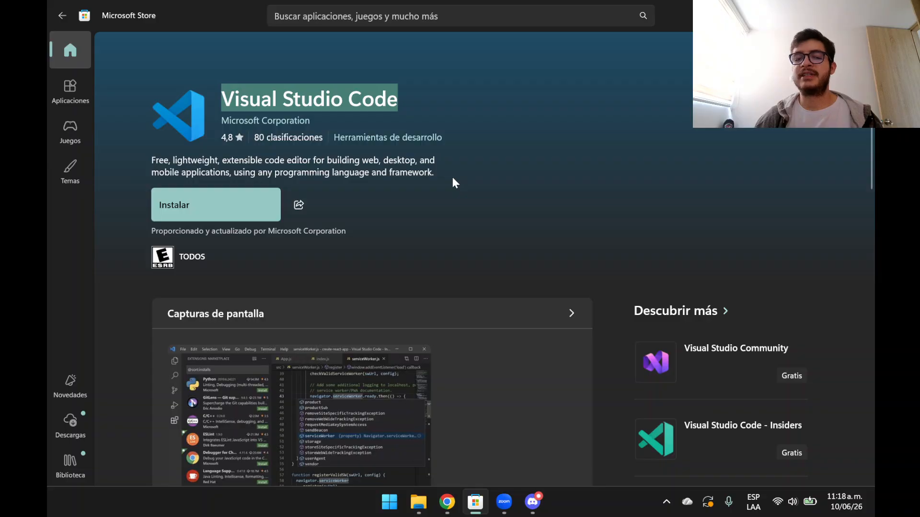
# Leave the Visual Studio Code listing and search the store for "python".
pyautogui.hotkey('alt', 'Left')
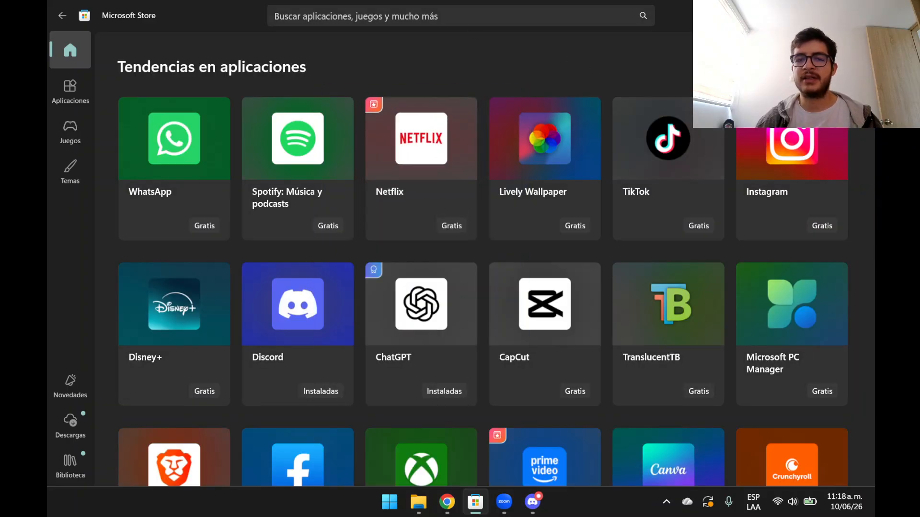
pyautogui.click(498, 16)
pyautogui.write('python')
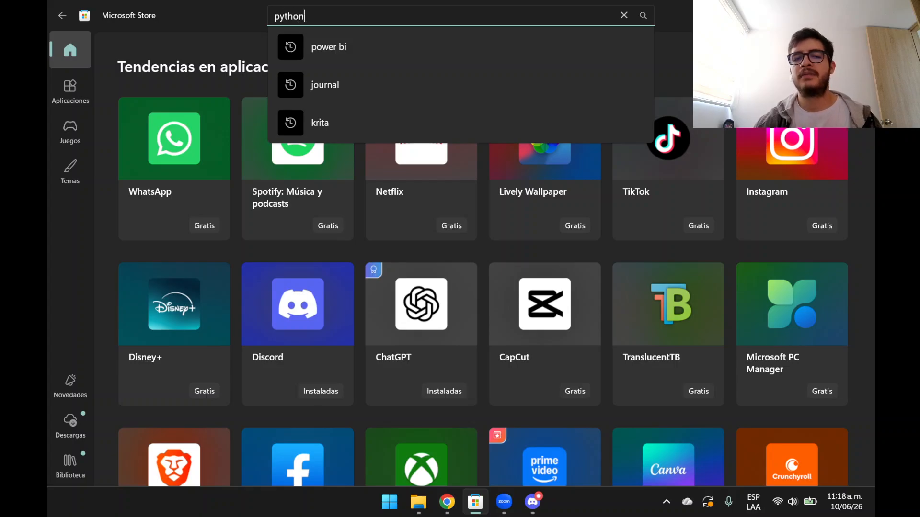
pyautogui.press('Return')
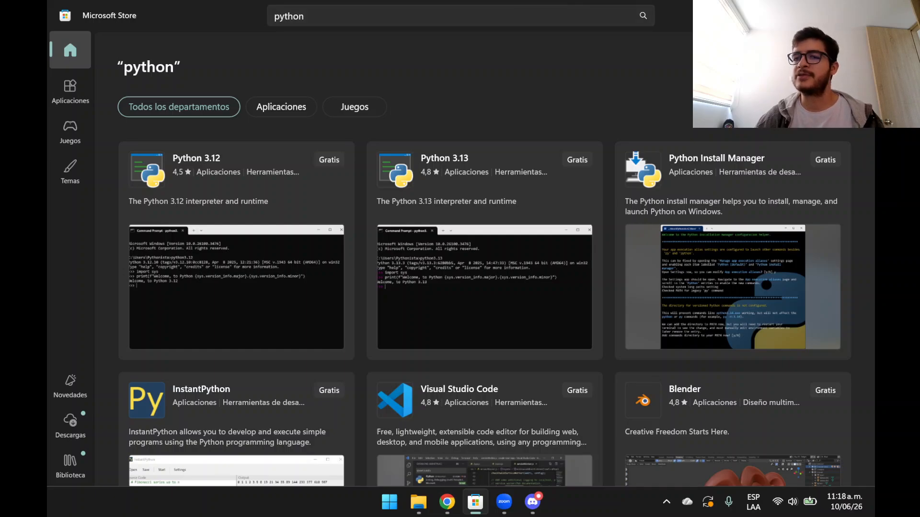
# Run the VSCodeUserSetup-x64-1.122.1 installer from the Descargas folder in File Explorer and minimize the other windows.
pyautogui.press('super+d')
pyautogui.click(419, 502)
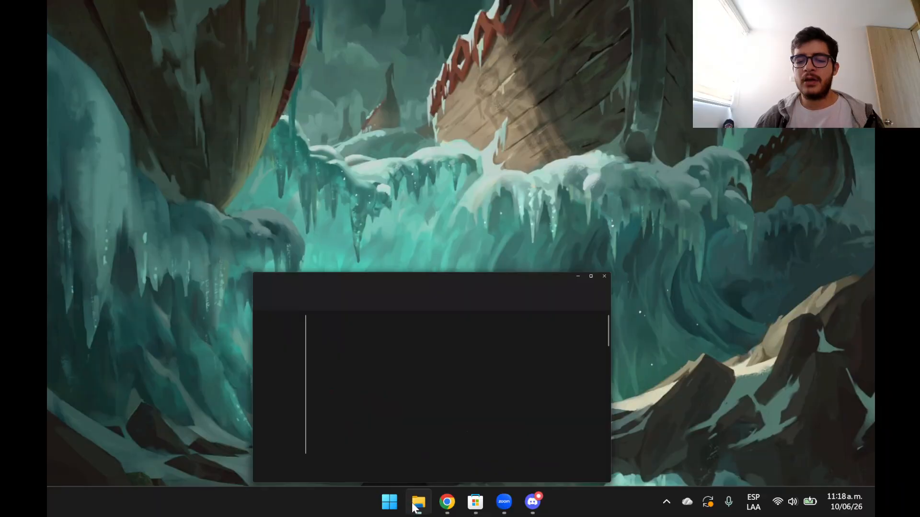
pyautogui.scroll(-10, 551, 304)
pyautogui.scroll(8, 692, 234)
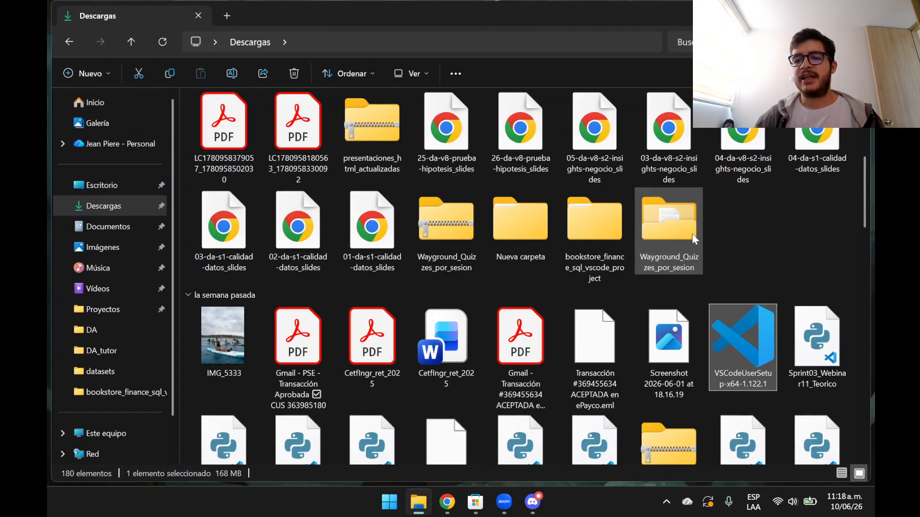
pyautogui.doubleClick(760, 346)
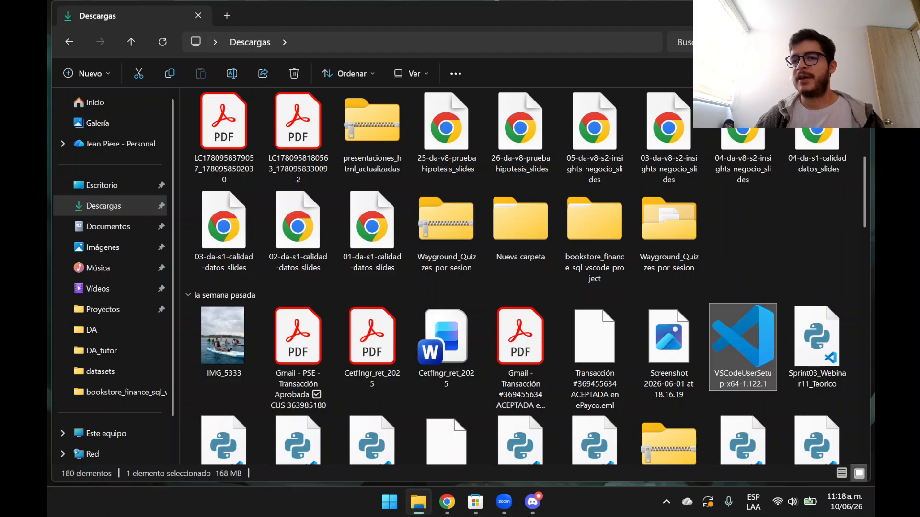
pyautogui.press('super+d')
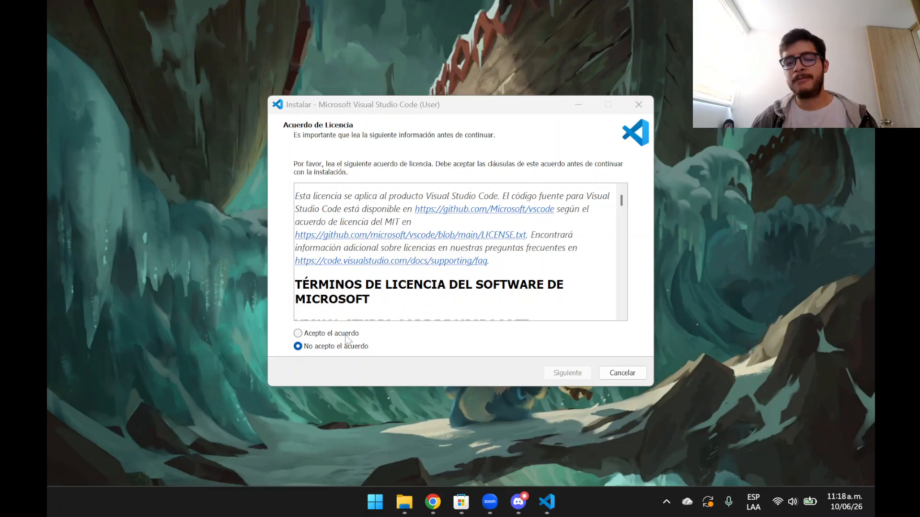
# Go through the Visual Studio Code setup, accepting the license agreement and leaving out the desktop shortcut, and exit before installing.
pyautogui.click(298, 333)
pyautogui.click(557, 377)
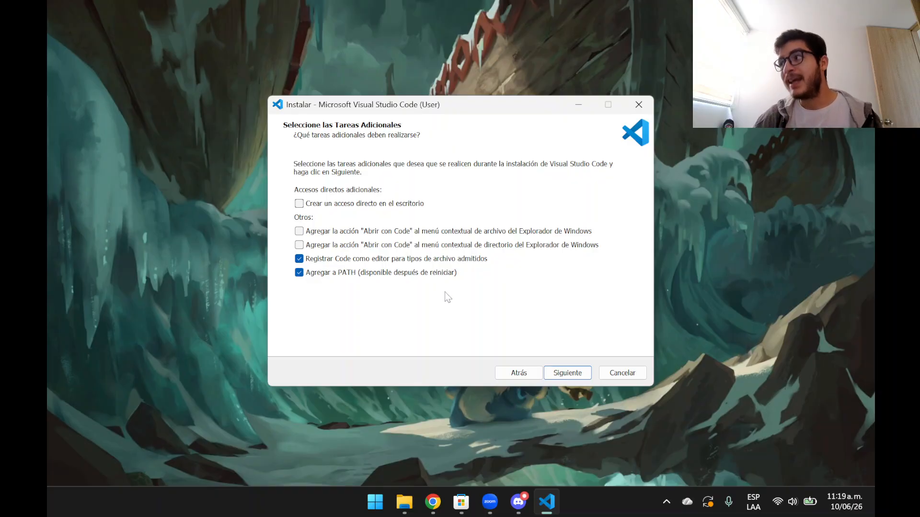
pyautogui.click(389, 209)
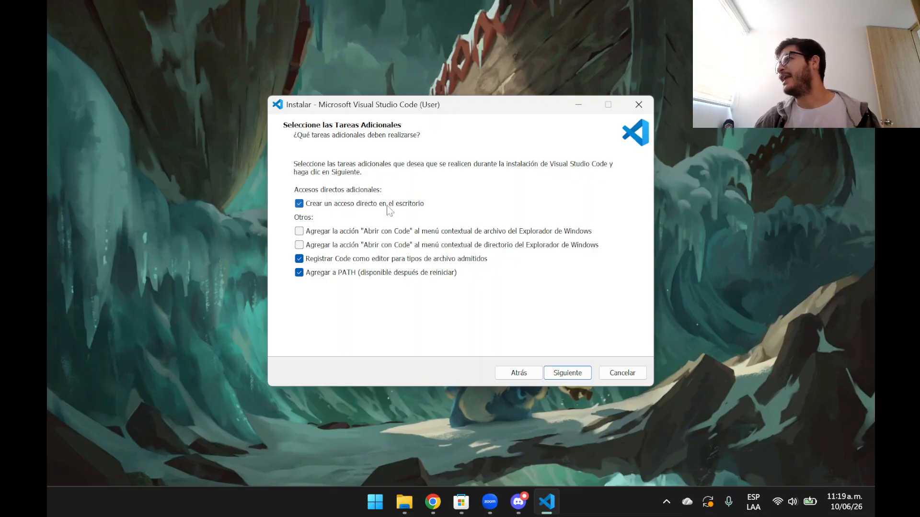
pyautogui.click(335, 204)
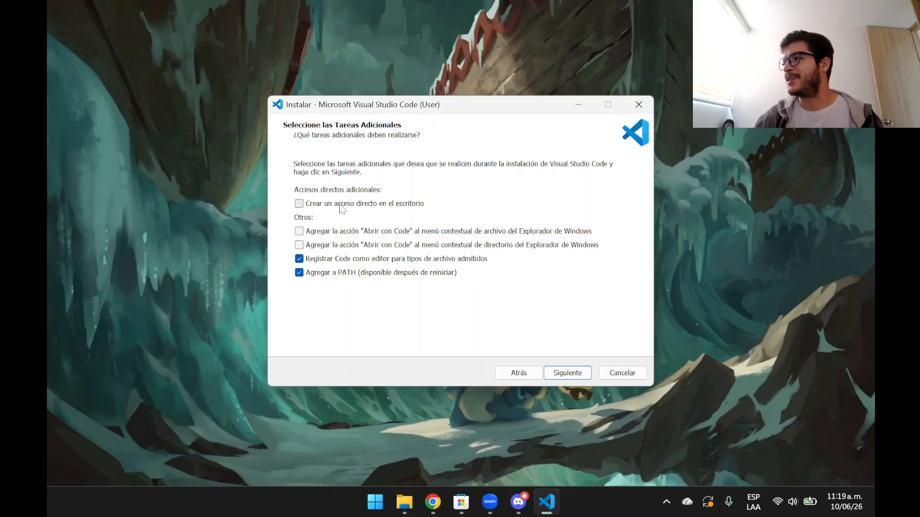
pyautogui.click(568, 374)
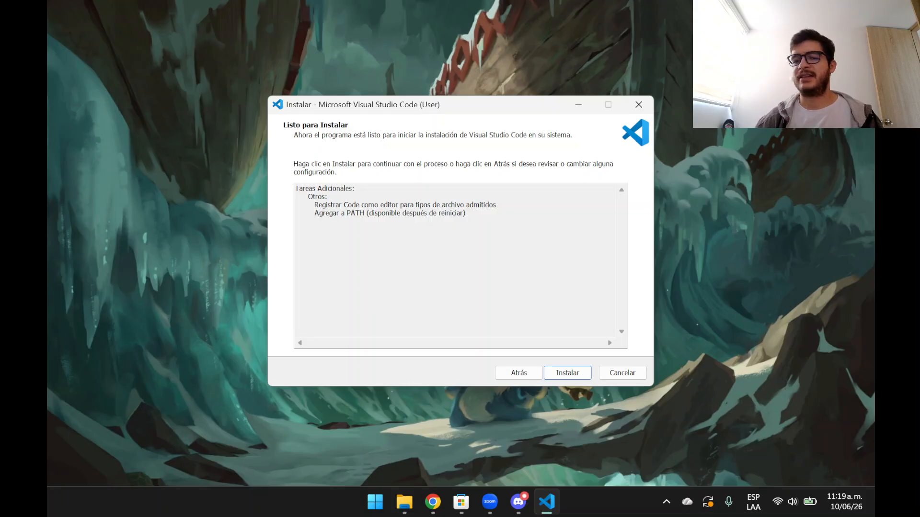
pyautogui.click(623, 373)
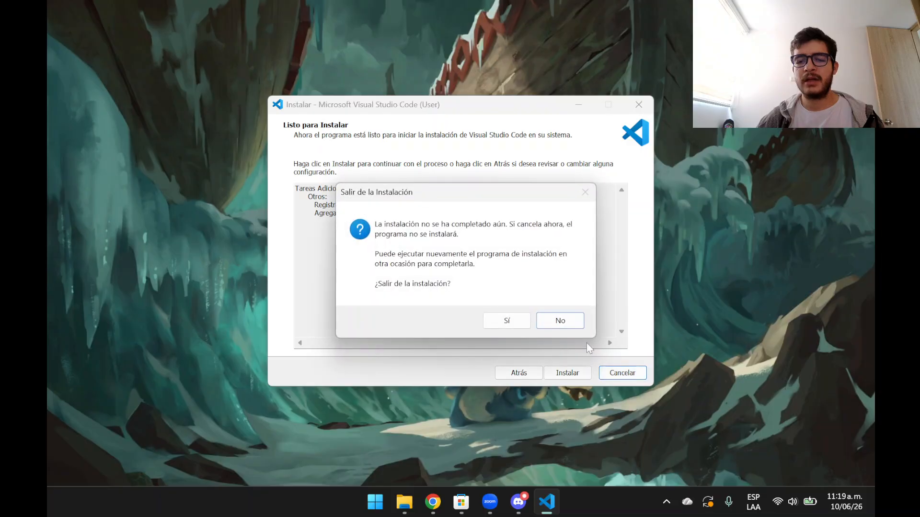
pyautogui.click(521, 320)
# Launch the installed Visual Studio Code and maximize its window.
pyautogui.click(389, 502)
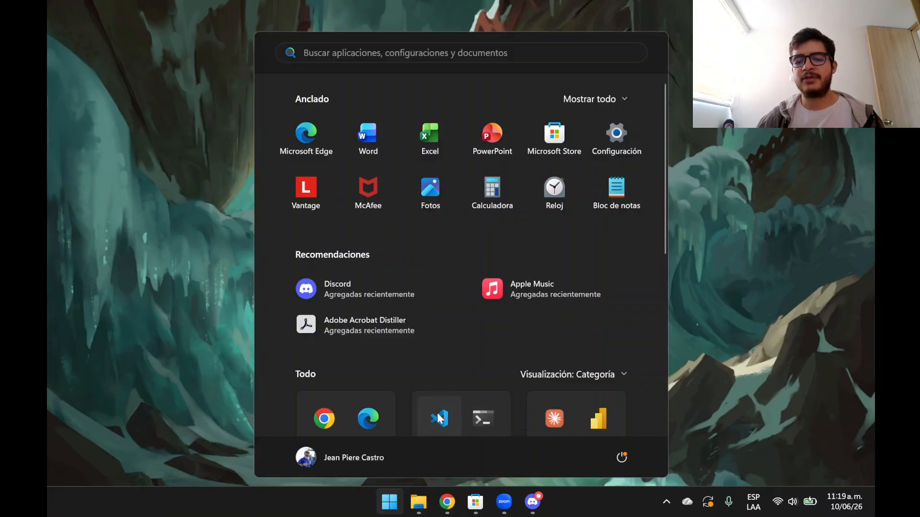
pyautogui.click(437, 419)
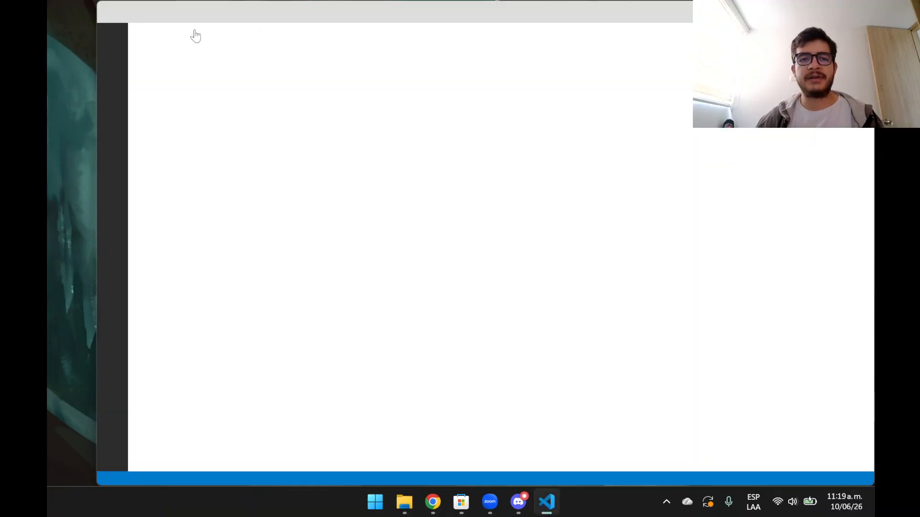
pyautogui.click(286, 36)
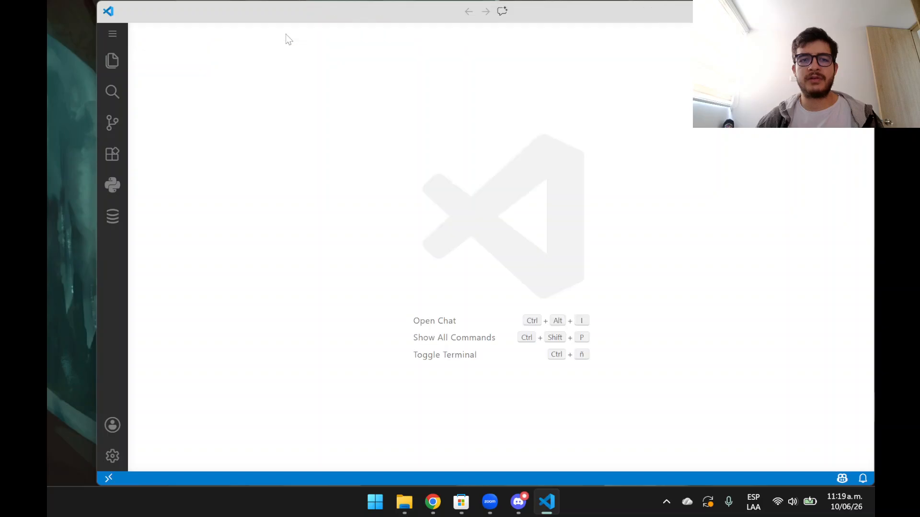
pyautogui.doubleClick(278, 18)
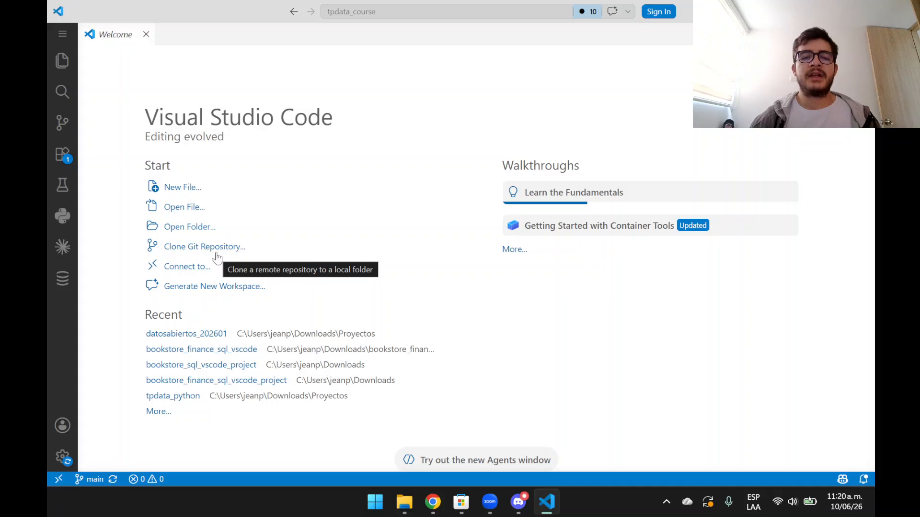
# Close the tpdata_course folder in Visual Studio Code.
pyautogui.click(63, 35)
pyautogui.moveTo(110, 35)
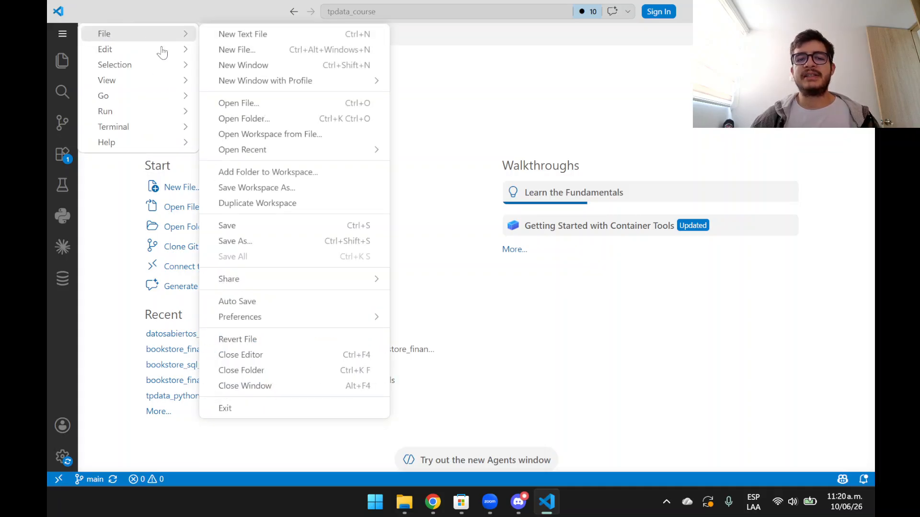
pyautogui.click(259, 371)
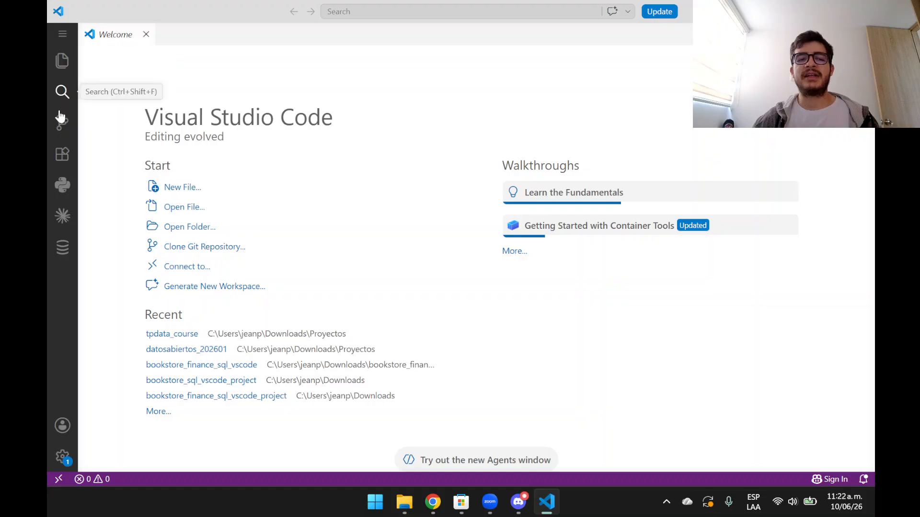
# Open the bookstore_finance_sql_vscode folder, located inside bookstore_finance_sql_vscode_project, in the Explorer.
pyautogui.click(62, 61)
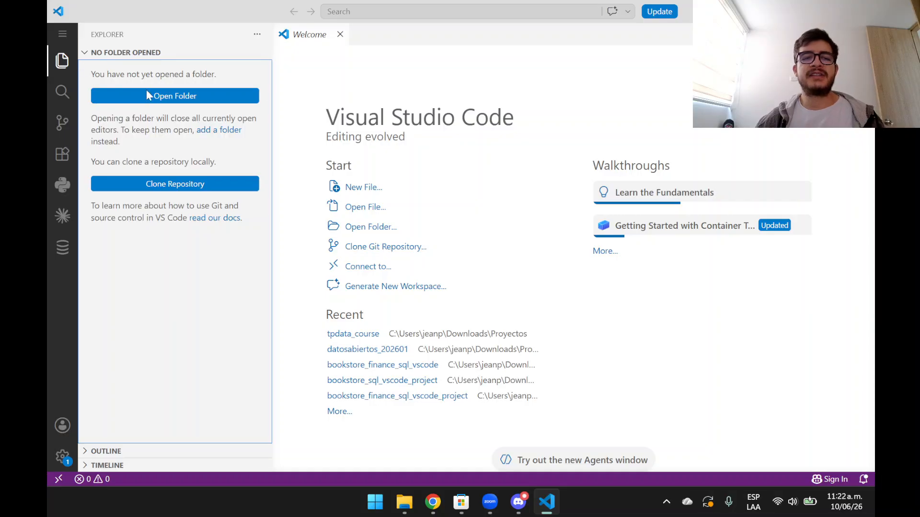
pyautogui.click(156, 97)
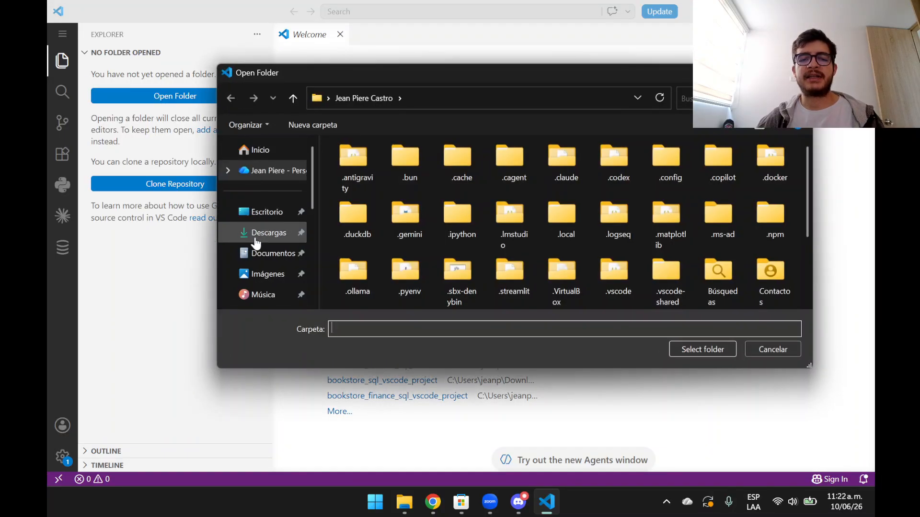
pyautogui.click(254, 235)
pyautogui.scroll(-2, 479, 202)
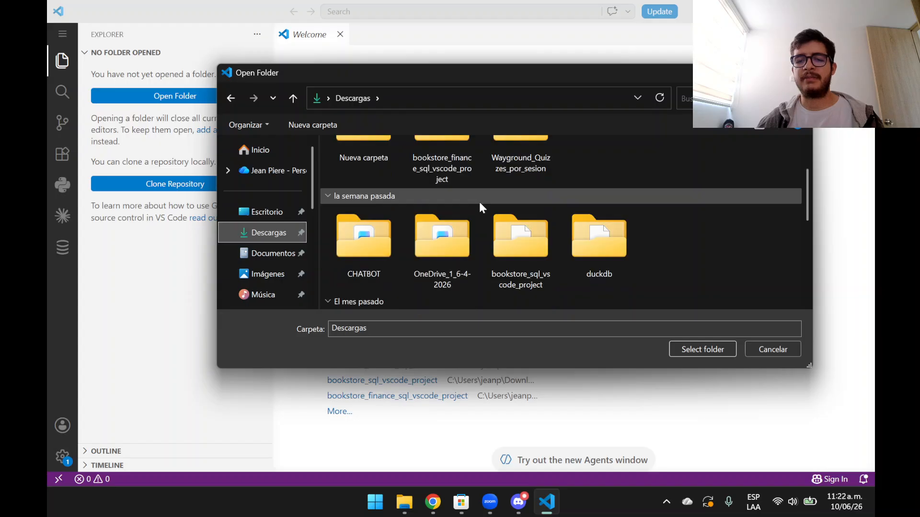
pyautogui.scroll(-3, 292, 285)
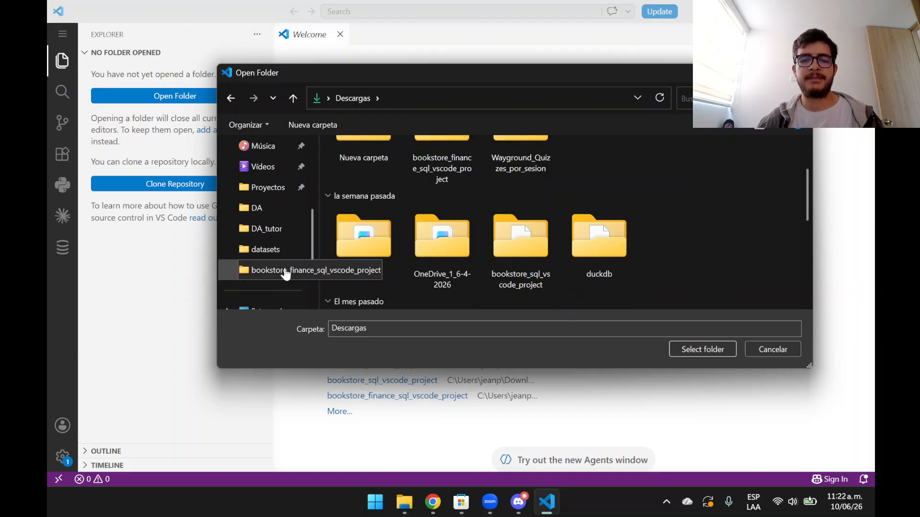
pyautogui.click(282, 270)
pyautogui.click(278, 254)
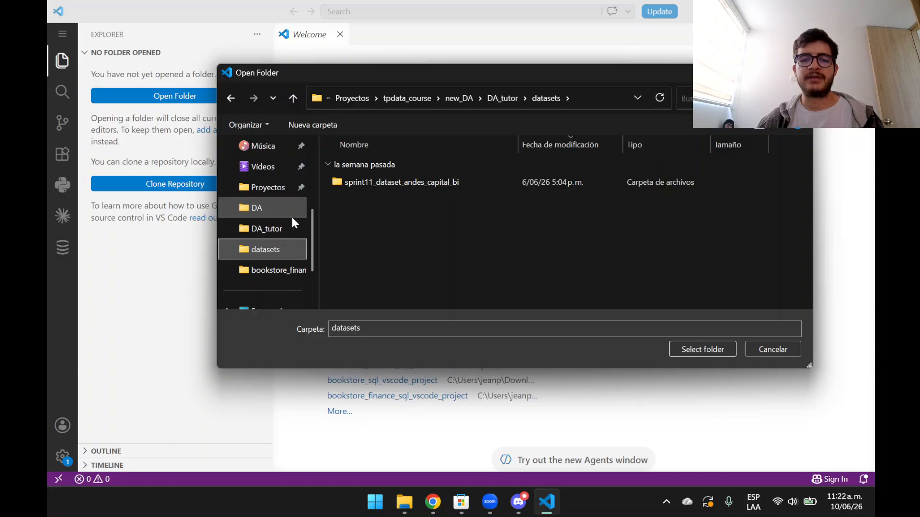
pyautogui.click(287, 270)
pyautogui.click(388, 183)
pyautogui.click(705, 347)
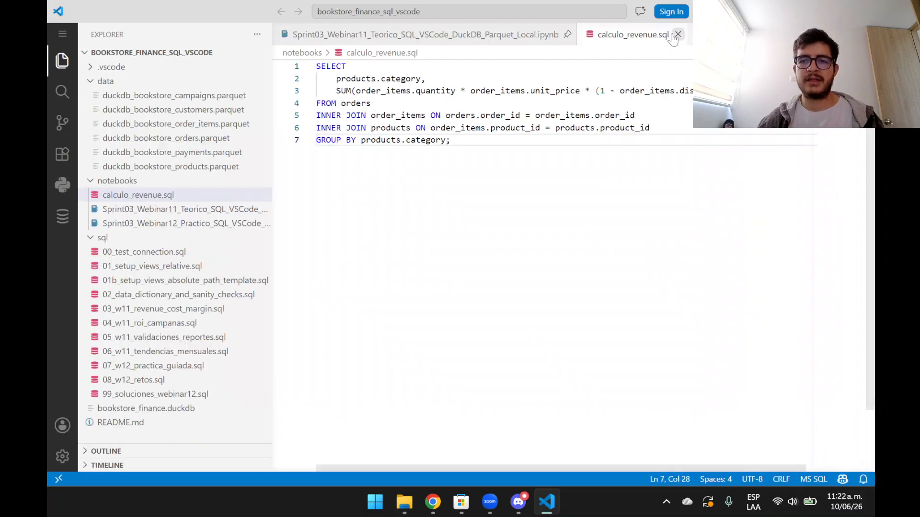
# Close the open calculo_revenue.sql file and the Sprint03_Webinar11 theory notebook.
pyautogui.click(678, 34)
pyautogui.click(567, 35)
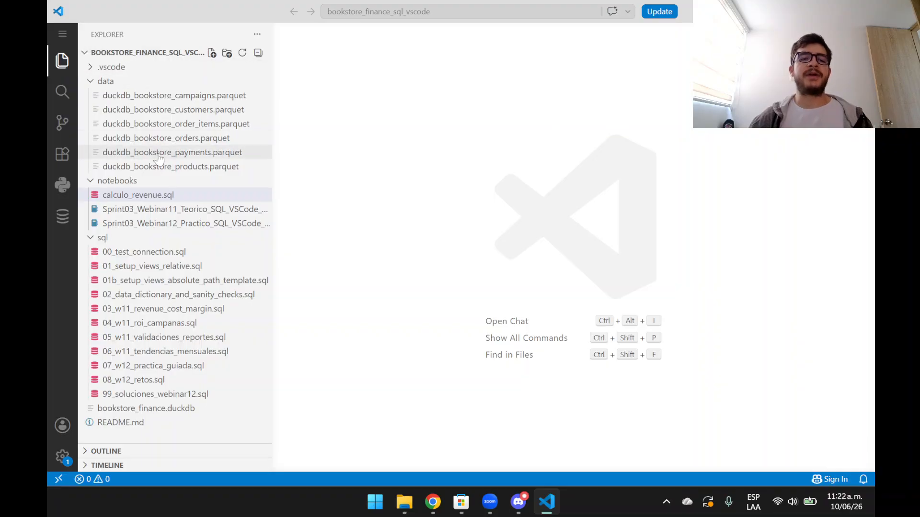
# Collapse the data, notebooks and sql folders and widen the Explorer so that full file names fit.
pyautogui.click(125, 82)
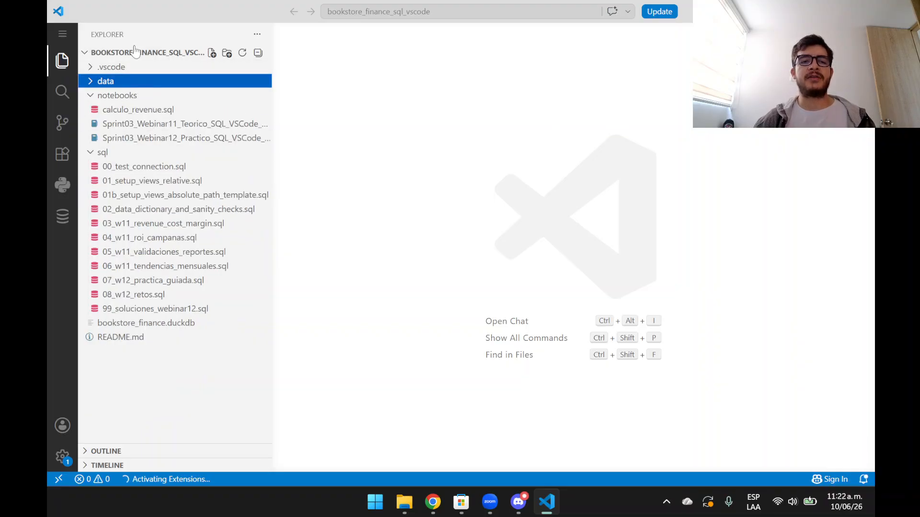
pyautogui.moveTo(273, 64); pyautogui.dragTo(489, 65)
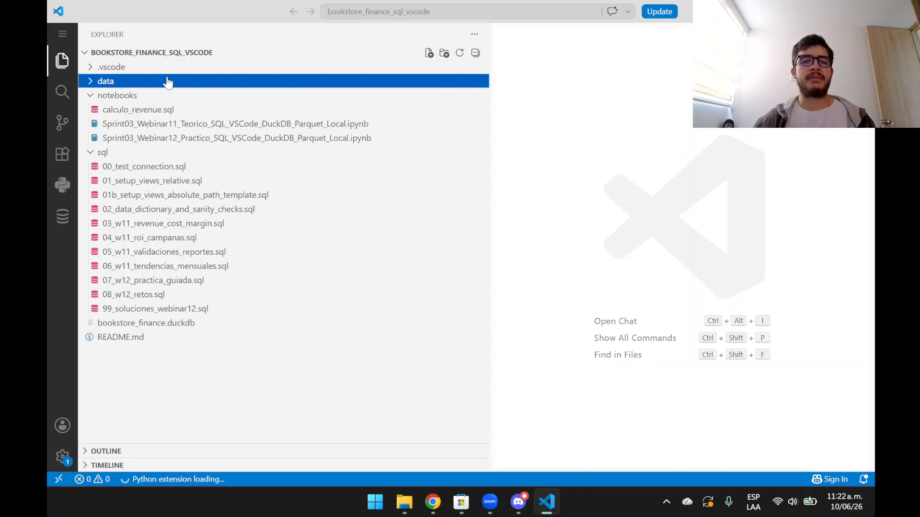
pyautogui.click(119, 96)
pyautogui.click(109, 109)
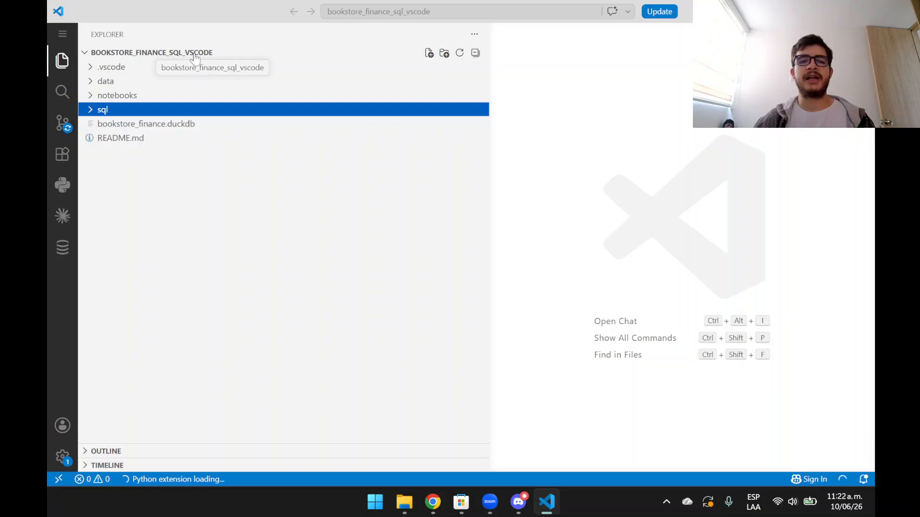
pyautogui.click(159, 187)
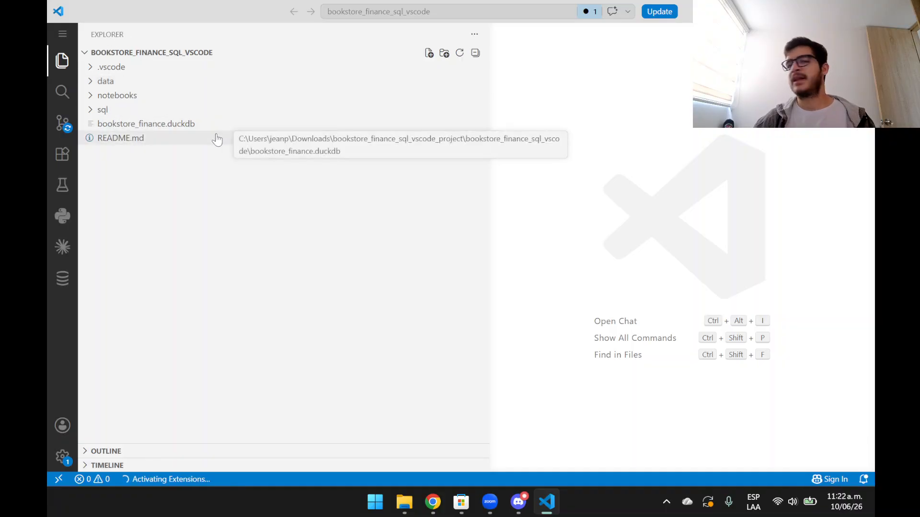
# Preview bookstore_finance.duckdb, and expand the data folder to preview duckdb_bookstore_campaigns.parquet.
pyautogui.click(194, 139)
pyautogui.click(181, 125)
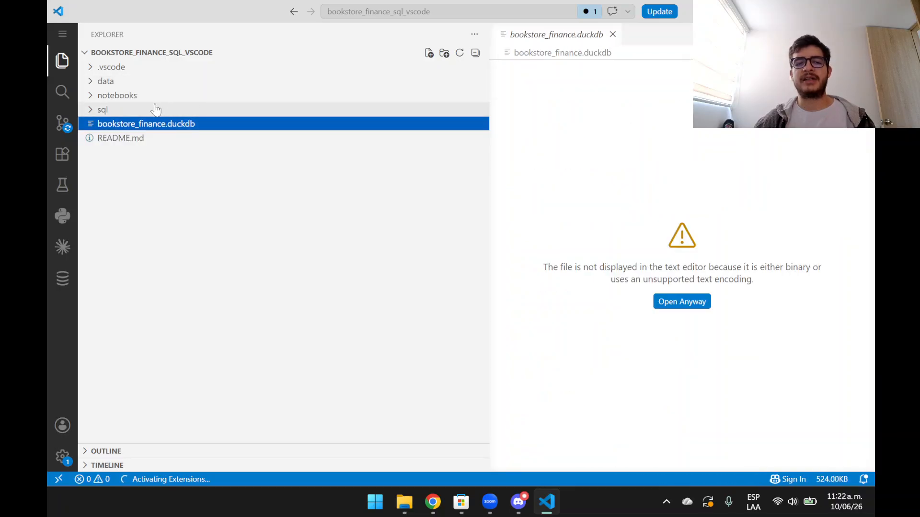
pyautogui.click(150, 82)
pyautogui.click(160, 98)
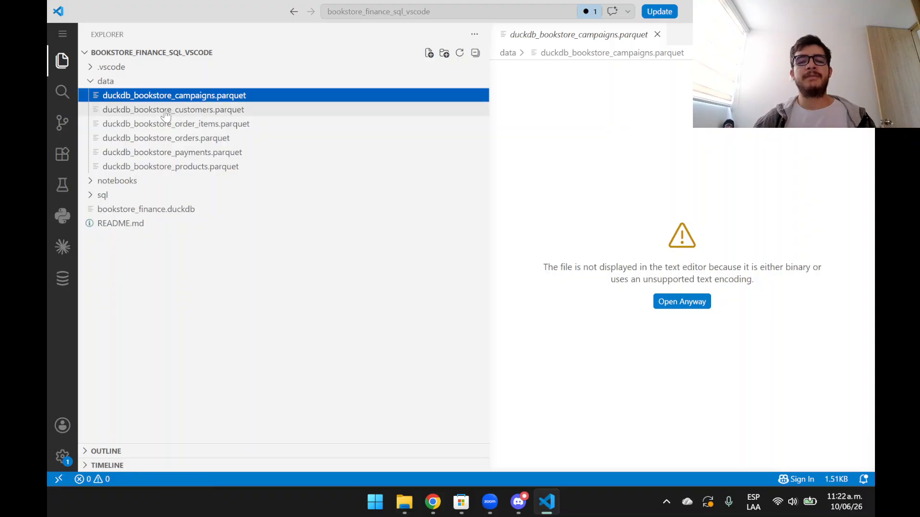
# Expand the notebooks and sql folders and preview 00_test_connection.sql and 01b_setup_views_absolute_path_template.sql with a wider editor area.
pyautogui.click(164, 181)
pyautogui.click(131, 239)
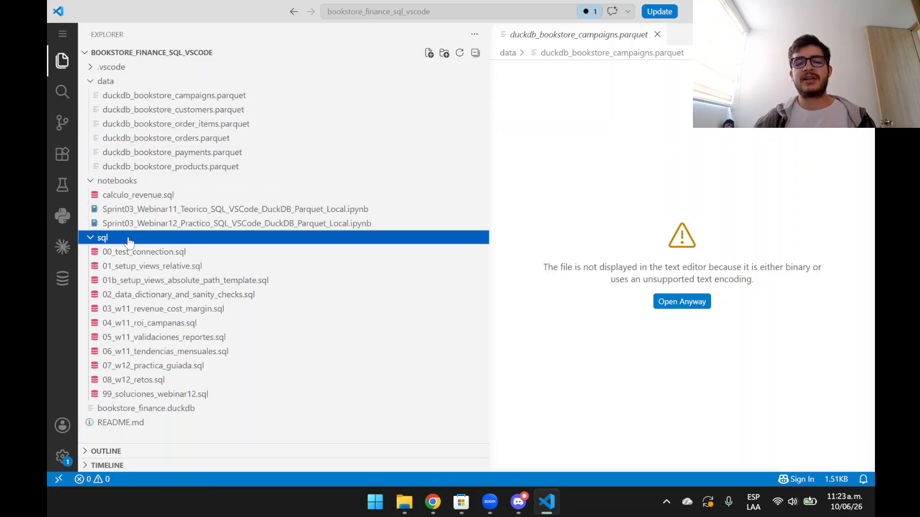
pyautogui.click(145, 254)
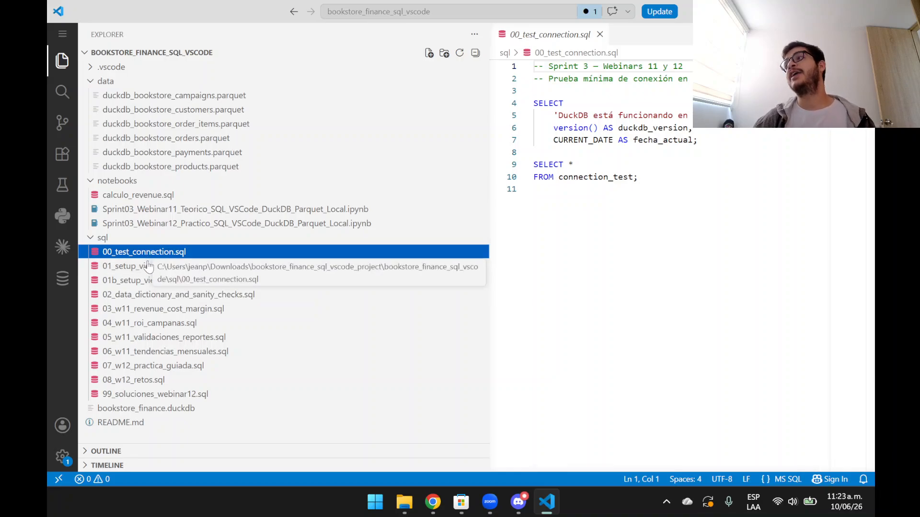
pyautogui.click(153, 280)
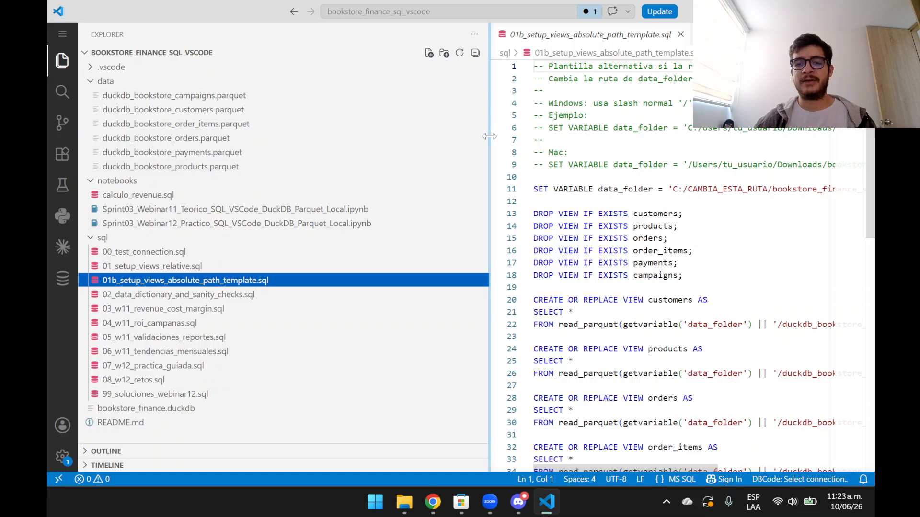
pyautogui.moveTo(490, 163); pyautogui.dragTo(450, 163)
# Search all project files for "customers" and place the cursor in the replacement field.
pyautogui.click(62, 92)
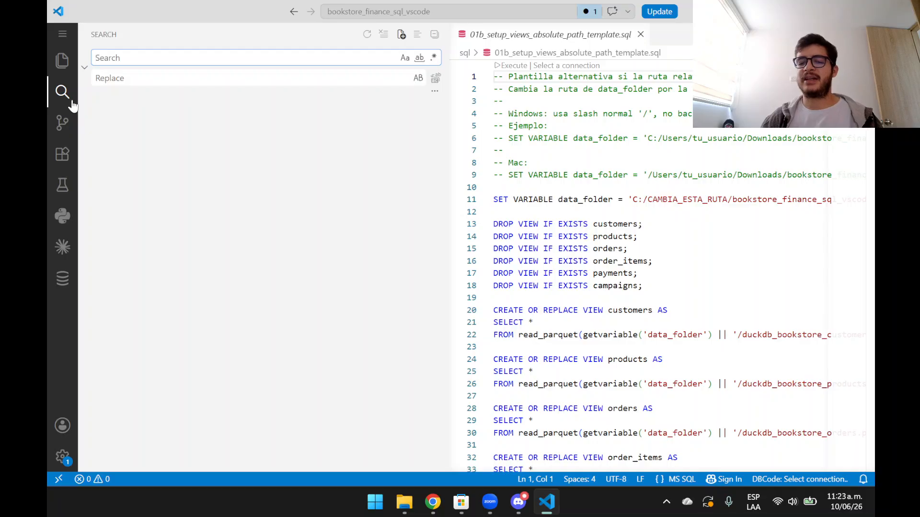
pyautogui.write('c')
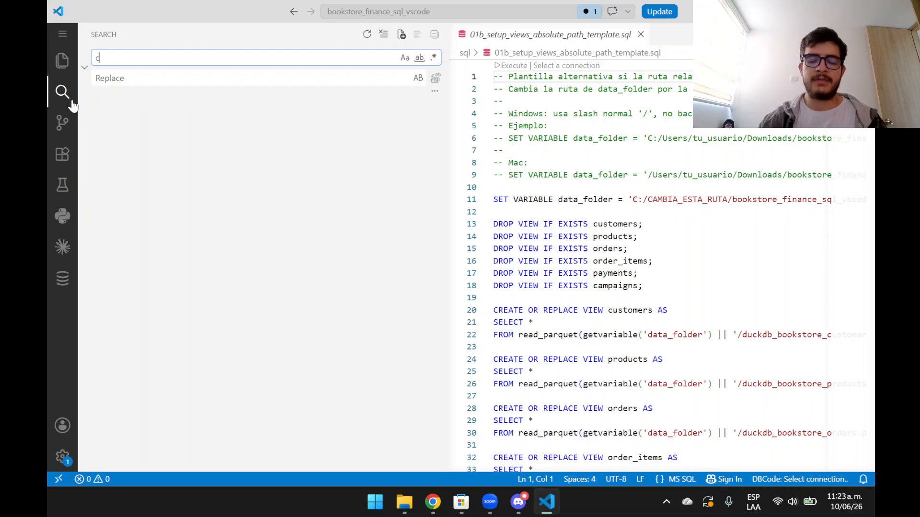
pyautogui.write('ustomers')
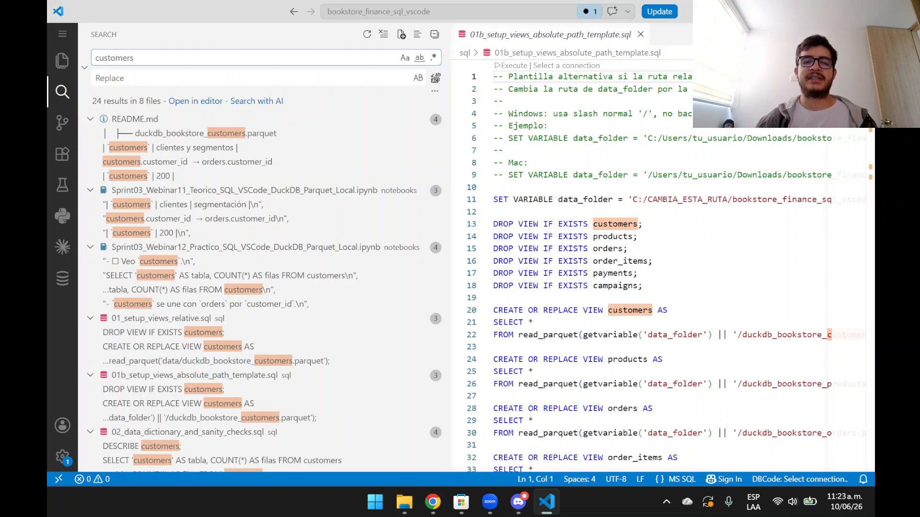
pyautogui.click(96, 79)
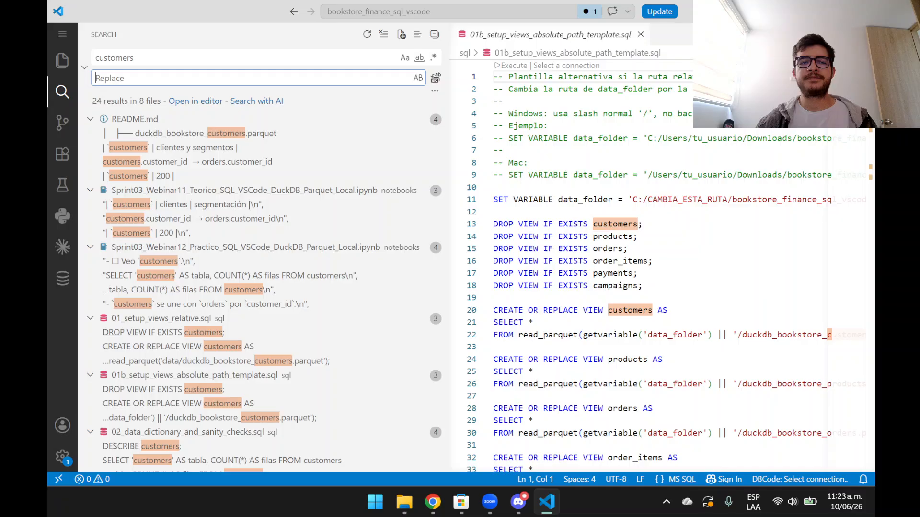
# Show the Source Control view, and look through the whole list of installed extensions.
pyautogui.click(63, 122)
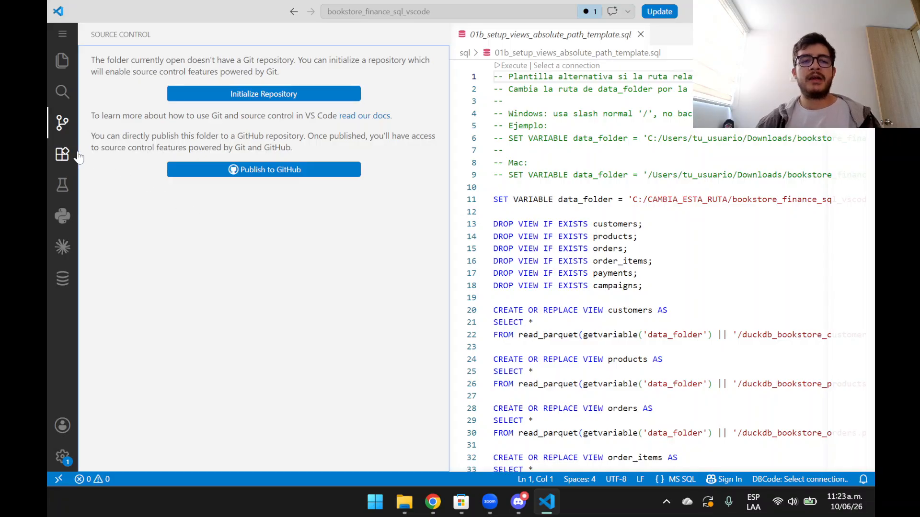
pyautogui.click(62, 153)
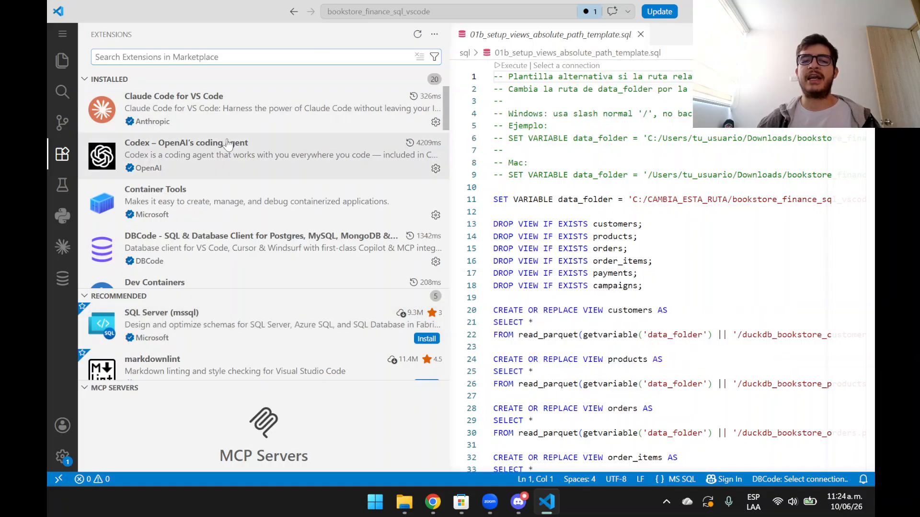
pyautogui.scroll(-3, 230, 158)
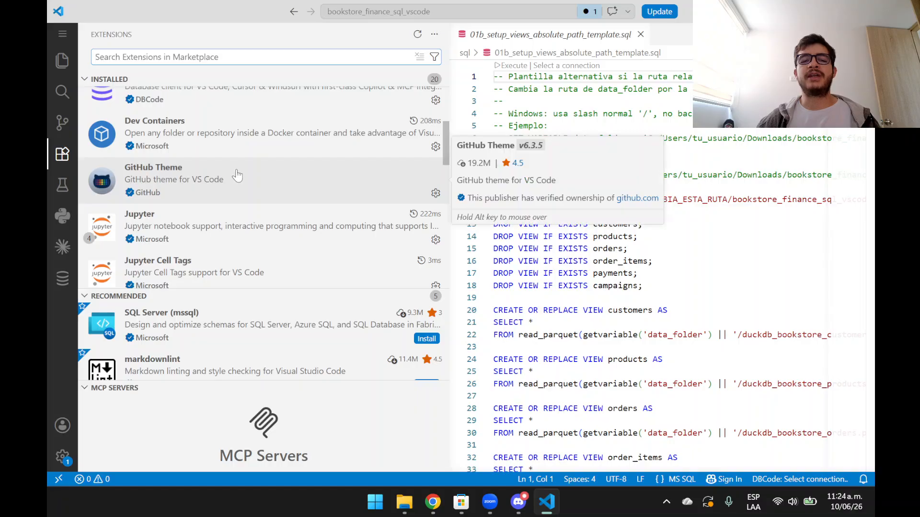
pyautogui.scroll(-5, 237, 175)
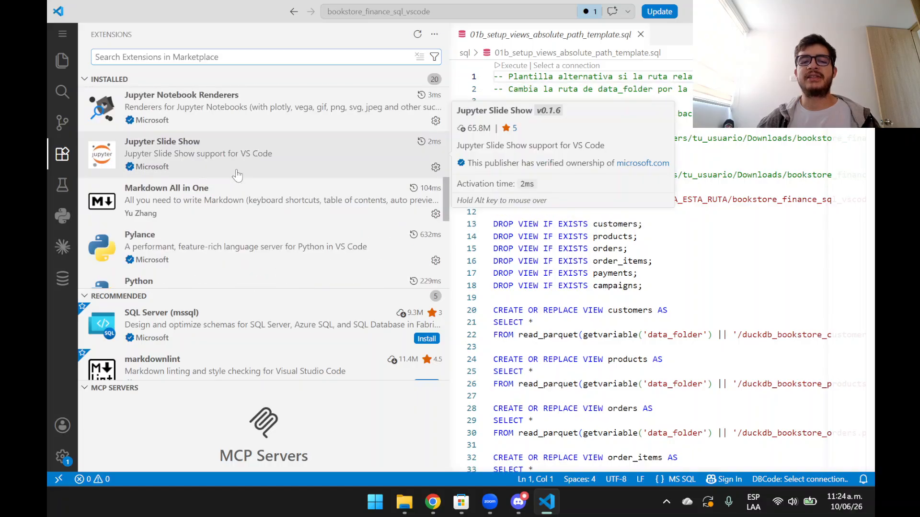
pyautogui.scroll(-6, 237, 175)
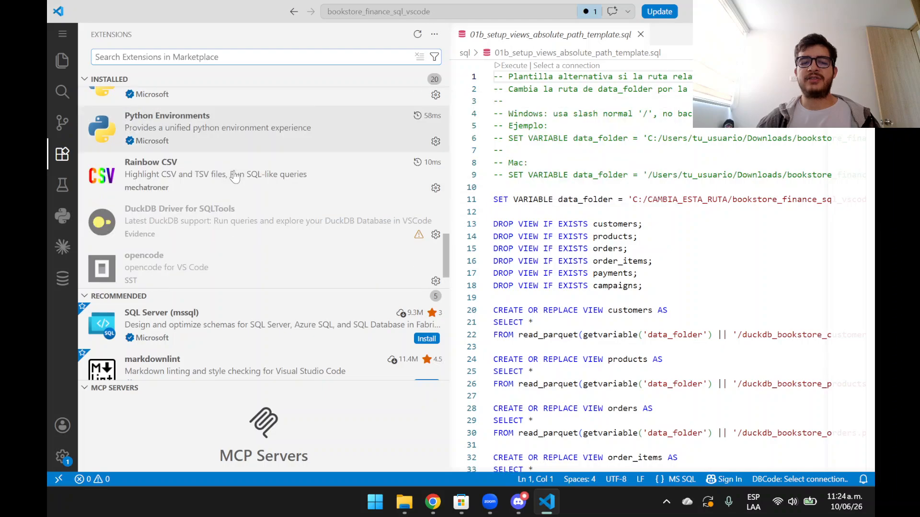
pyautogui.scroll(-1, 235, 176)
pyautogui.scroll(8, 234, 175)
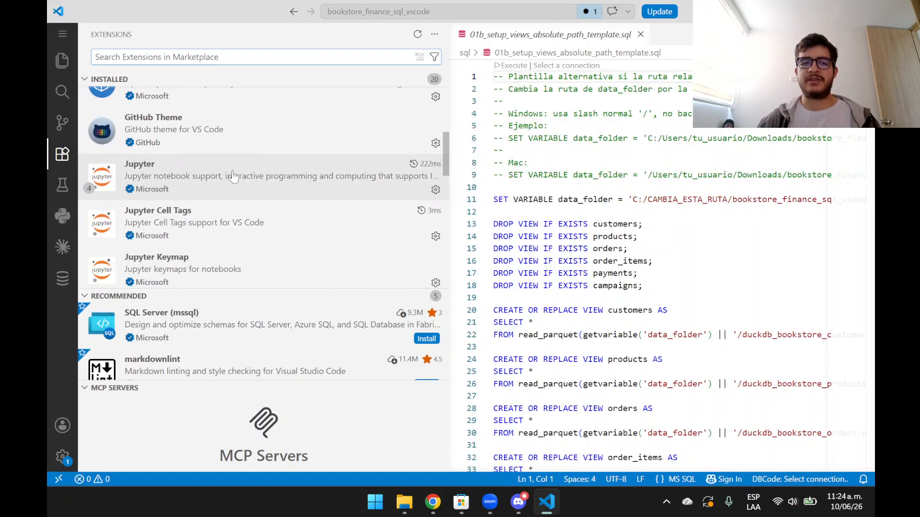
pyautogui.scroll(4, 233, 176)
pyautogui.scroll(-1, 234, 175)
pyautogui.scroll(2, 234, 177)
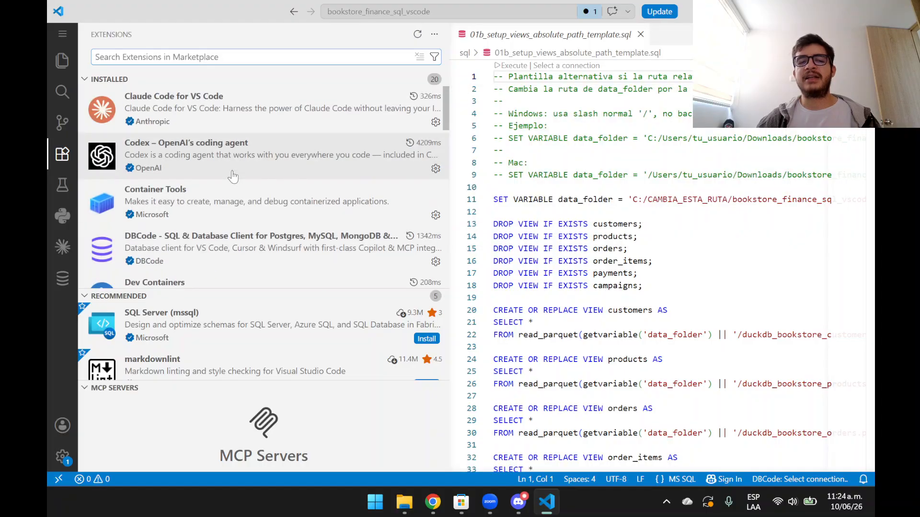
pyautogui.moveTo(233, 176)
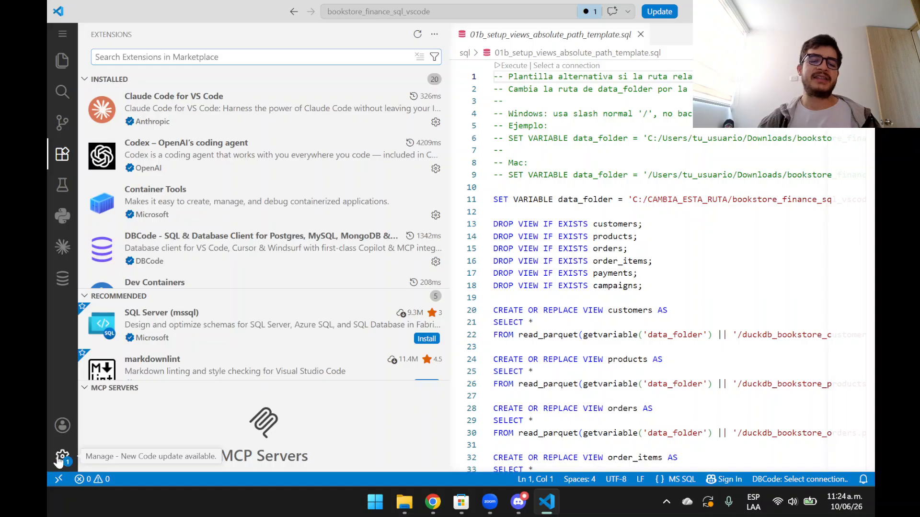
# Dismiss the Zoom meeting reminder and open the color theme selection.
pyautogui.click(61, 461)
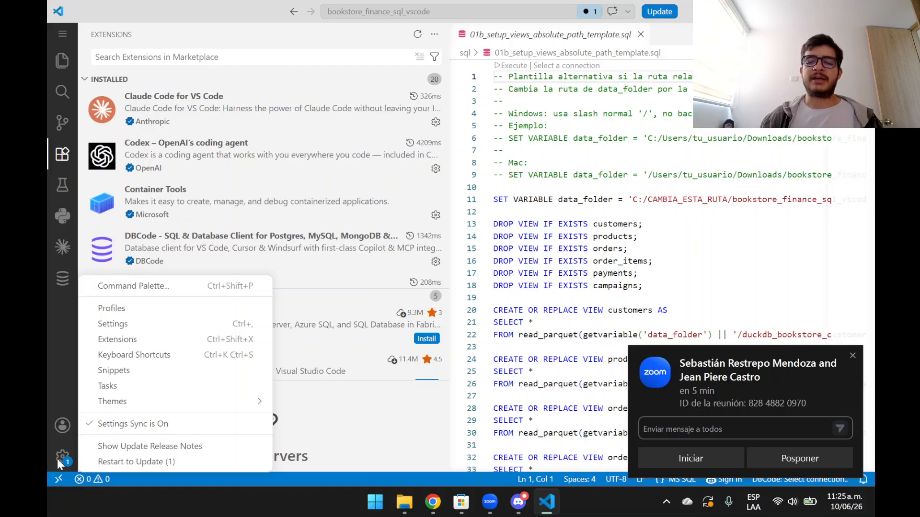
pyautogui.click(853, 356)
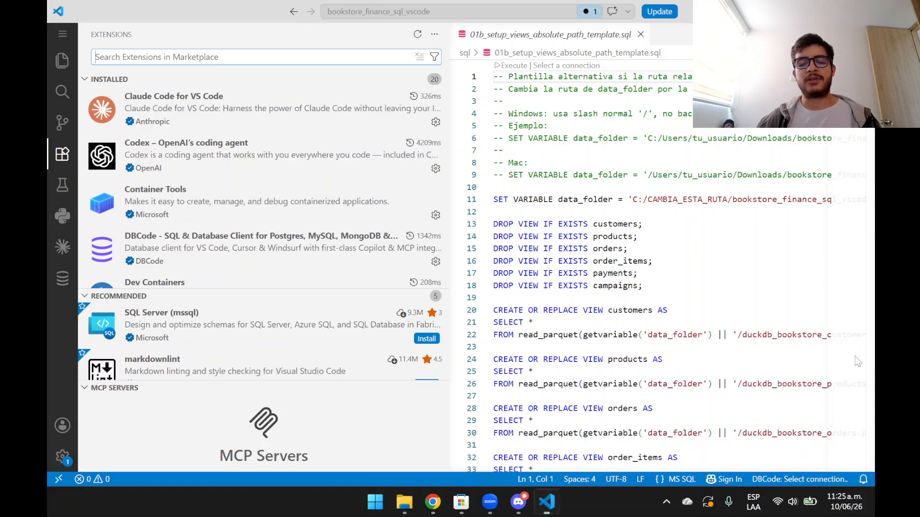
pyautogui.click(62, 457)
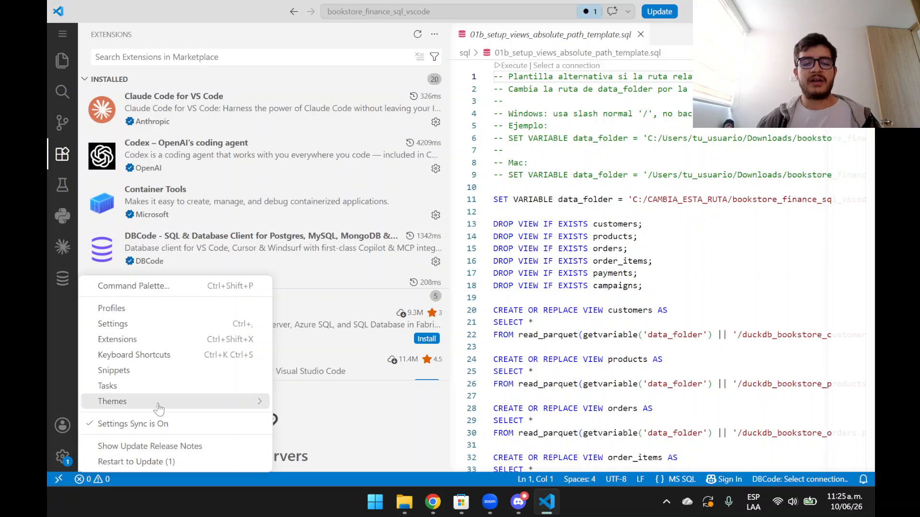
pyautogui.moveTo(163, 404)
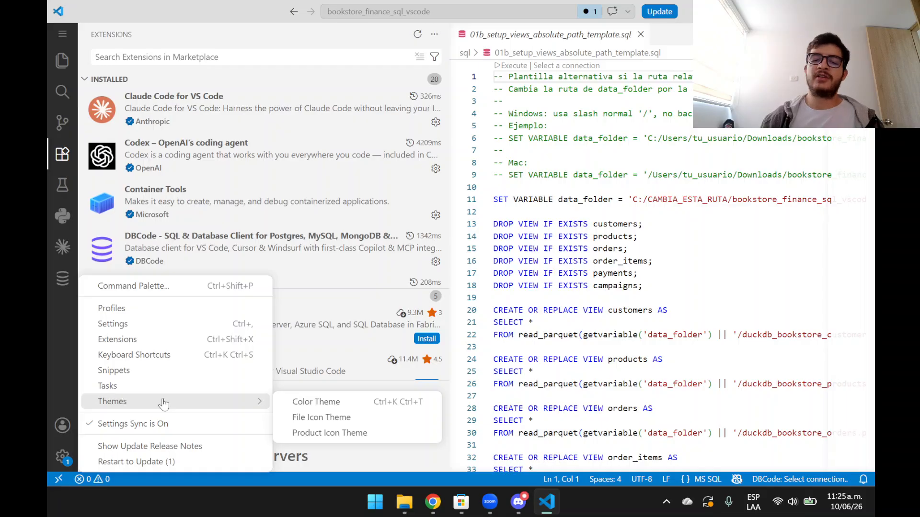
pyautogui.click(316, 402)
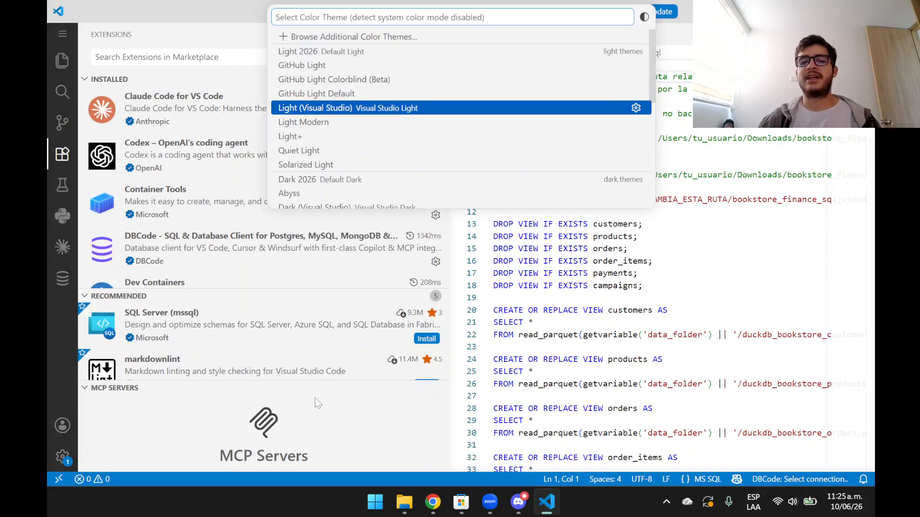
# Preview the installed light, dark and high contrast color themes, and close the theme selection without applying a different one.
pyautogui.press('Down')
pyautogui.press('Down')
pyautogui.press('Down')
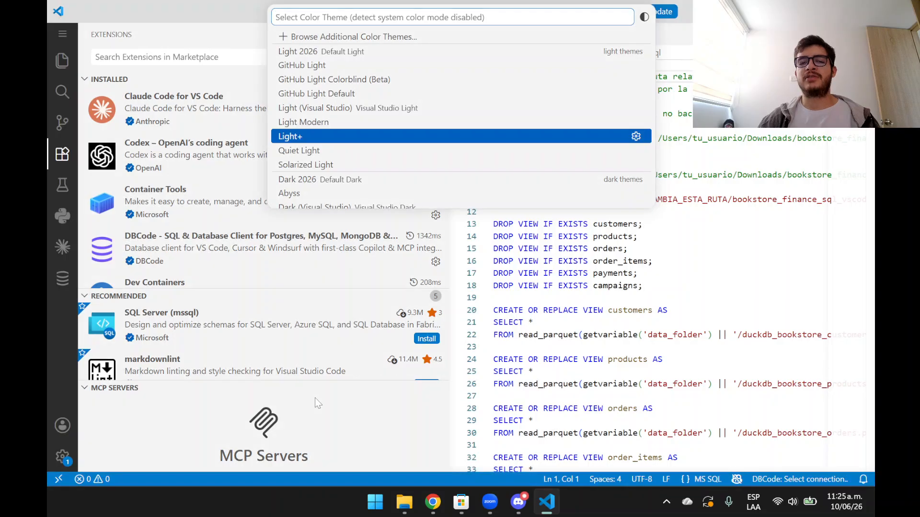
pyautogui.press('Down')
pyautogui.press('Down')
pyautogui.press('Down')
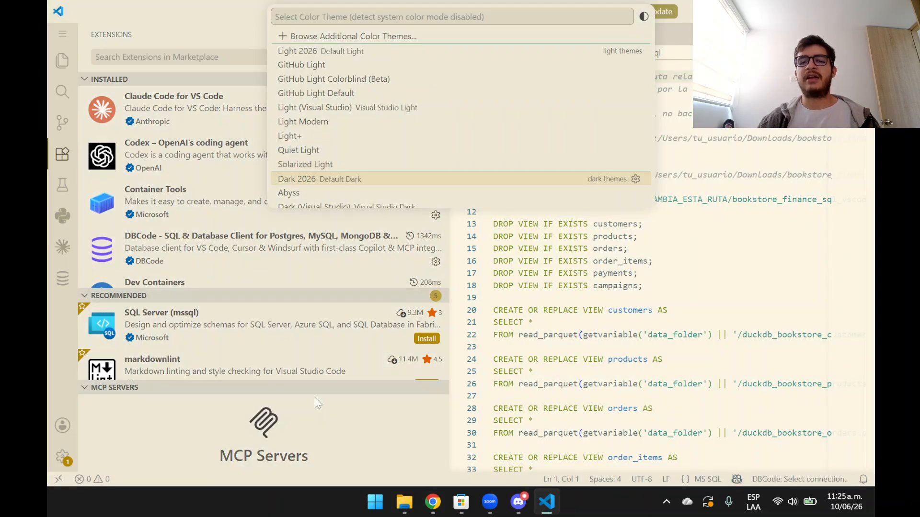
pyautogui.press('Down')
pyautogui.press('Down')
pyautogui.press('Down')
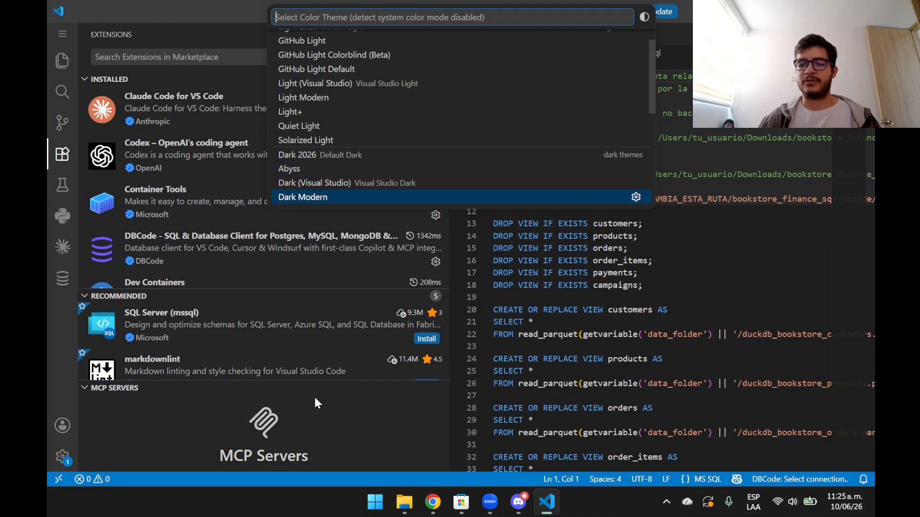
pyautogui.press('Down')
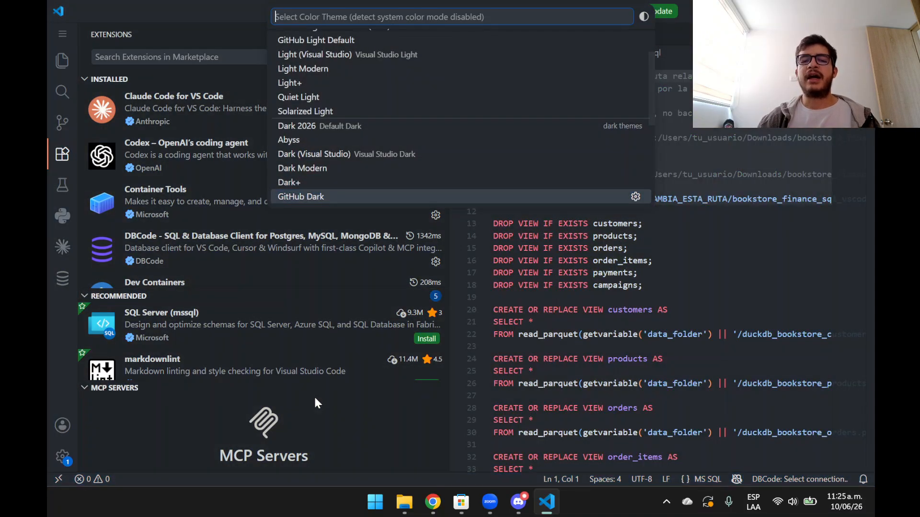
pyautogui.press('Down')
pyautogui.press('Down')
pyautogui.press('Down')
pyautogui.press('Down')
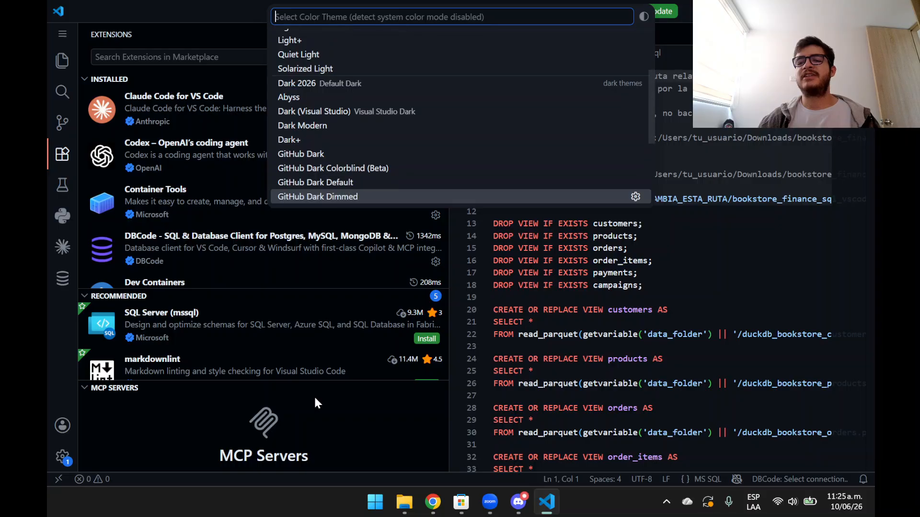
pyautogui.press('Down')
pyautogui.press('Down')
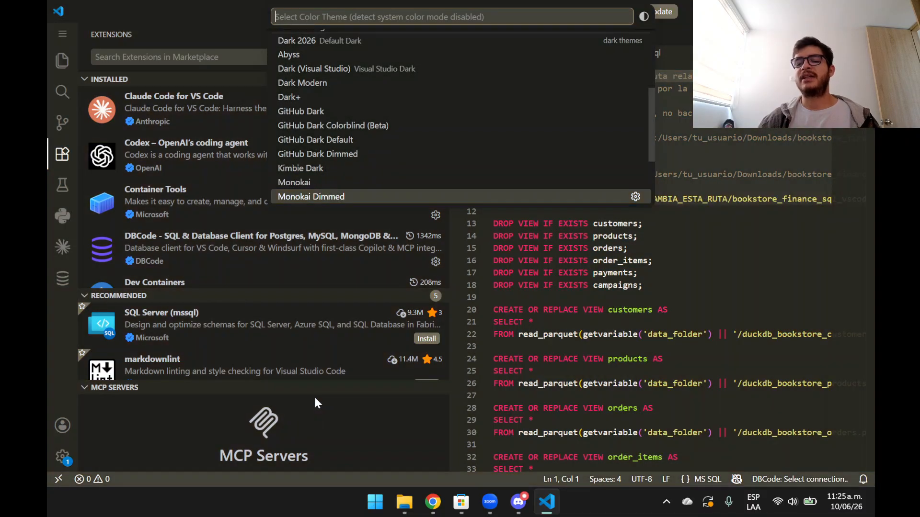
pyautogui.press('Down')
pyautogui.press('Down')
pyautogui.press('Down')
pyautogui.press('Down')
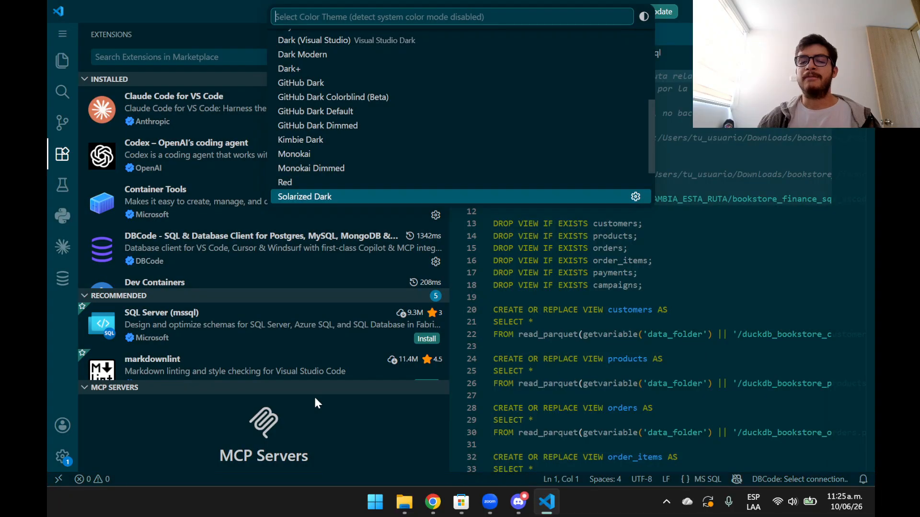
pyautogui.press('Down')
pyautogui.press('Down')
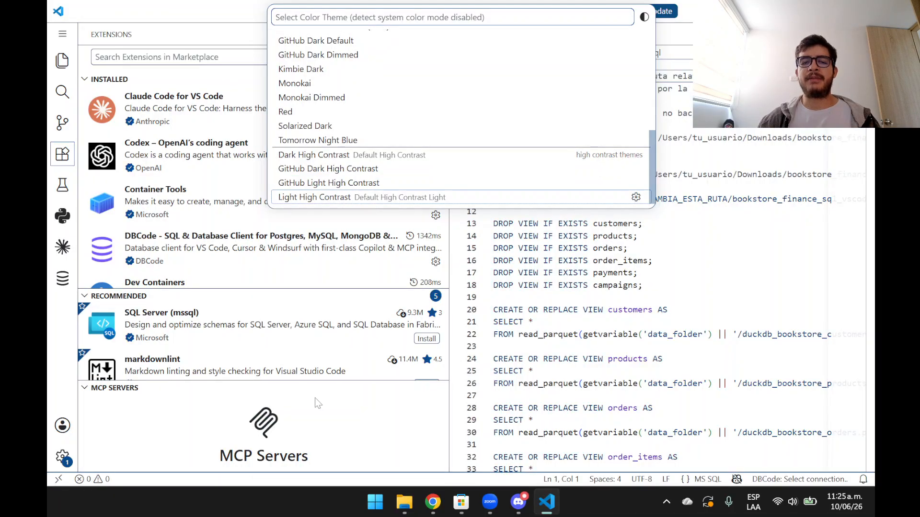
pyautogui.press('Up')
pyautogui.press('Up')
pyautogui.press('Up')
pyautogui.press('Up')
pyautogui.press('Up')
pyautogui.press('Up')
pyautogui.press('Up')
pyautogui.press('Up')
pyautogui.press('Up')
pyautogui.press('Up')
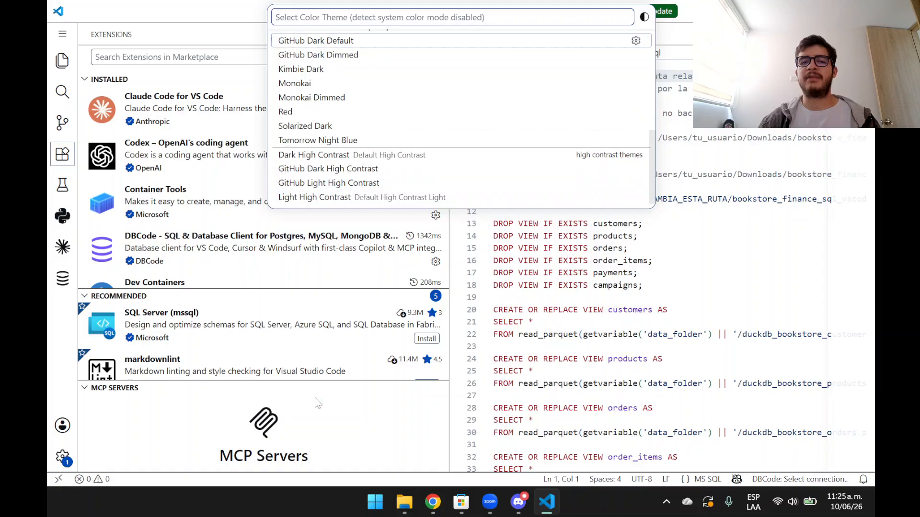
pyautogui.press('Up')
pyautogui.press('Up')
pyautogui.press('Up')
pyautogui.press('Up')
pyautogui.press('Up')
pyautogui.press('Up')
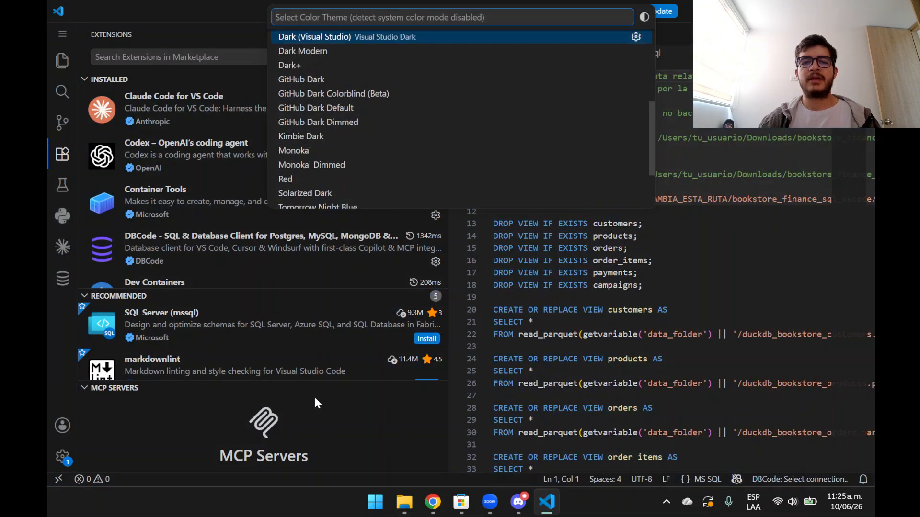
pyautogui.press('Up')
pyautogui.press('Up')
pyautogui.press('Up')
pyautogui.press('Up')
pyautogui.press('Up')
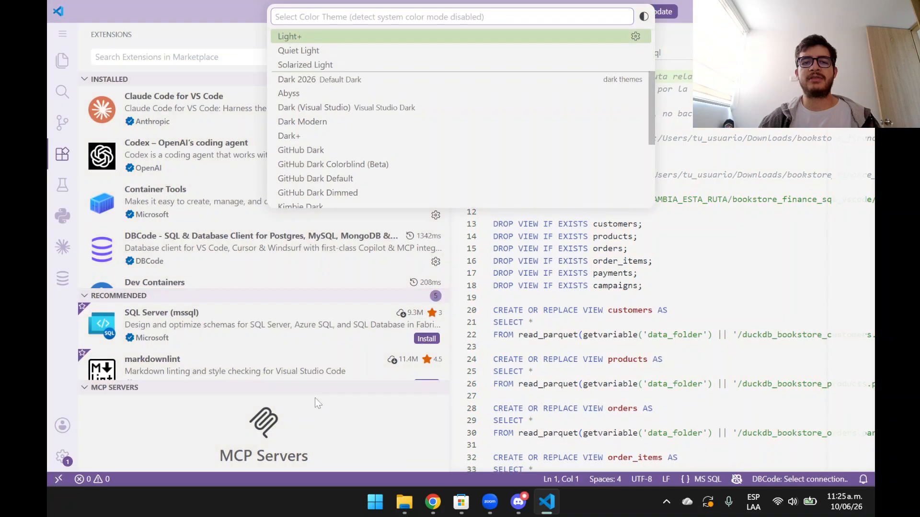
pyautogui.press('Up')
pyautogui.press('Up')
pyautogui.press('Up')
pyautogui.press('Up')
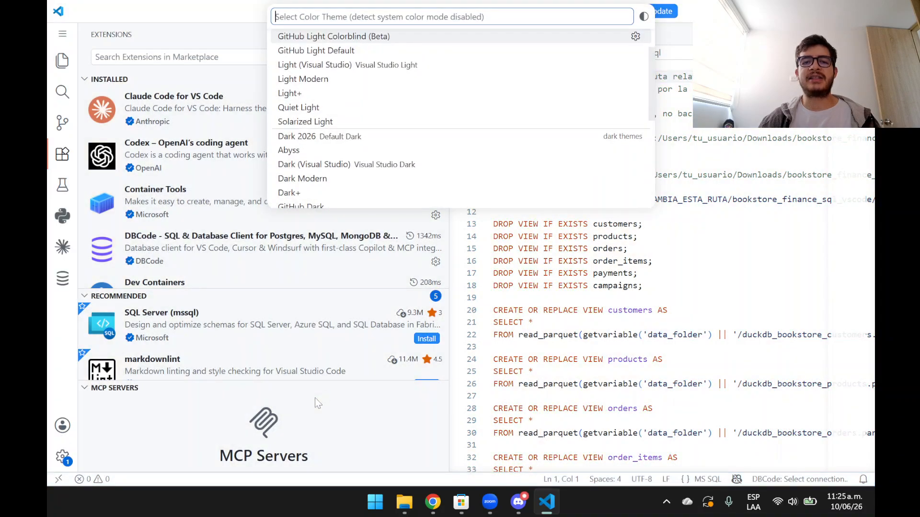
pyautogui.press('Up')
pyautogui.press('Down')
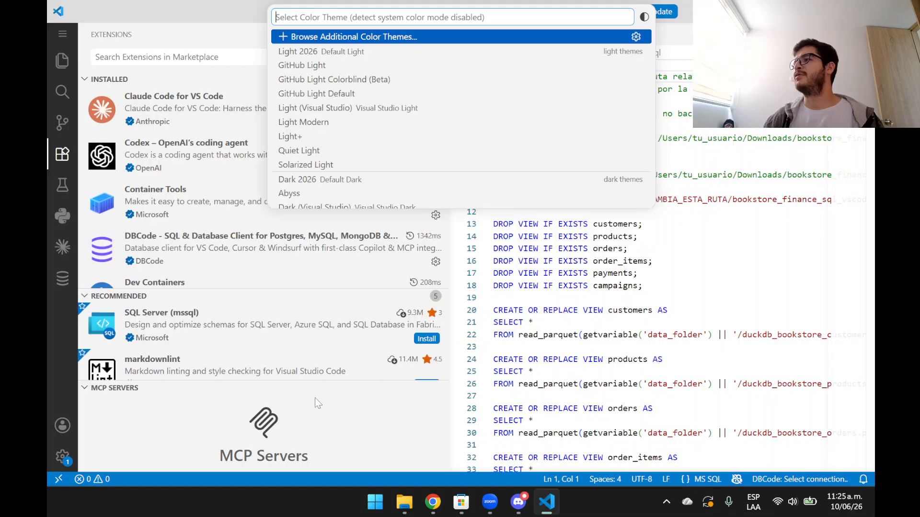
pyautogui.press('Escape')
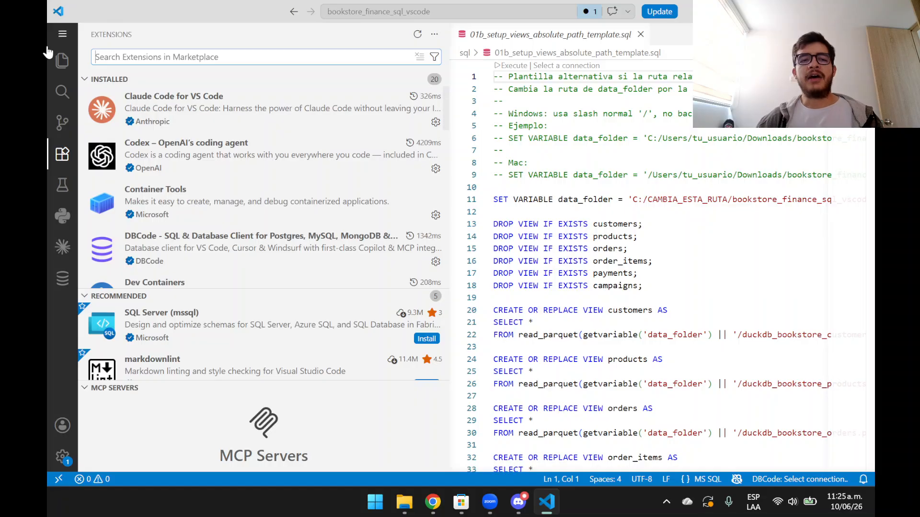
# Preview 00_test_connection.sql from the sql folder in the Explorer and narrow the side bar to widen the editor.
pyautogui.click(62, 60)
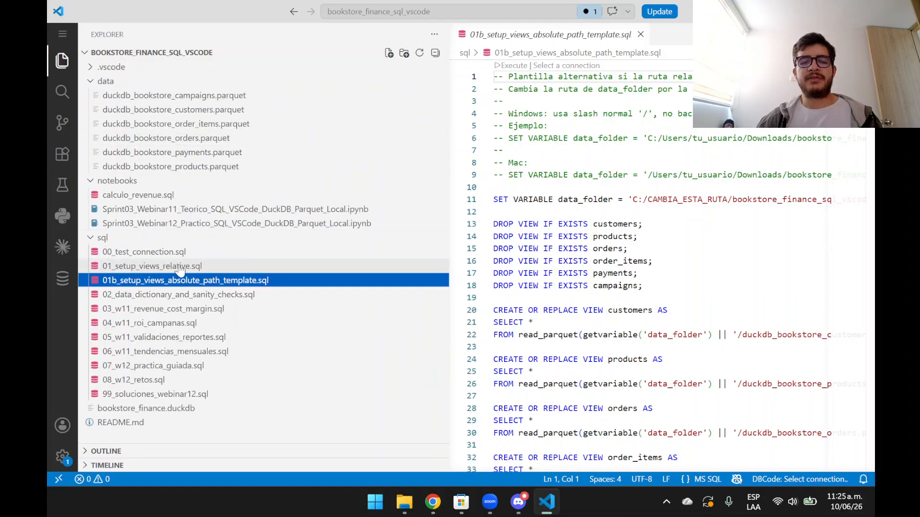
pyautogui.click(173, 253)
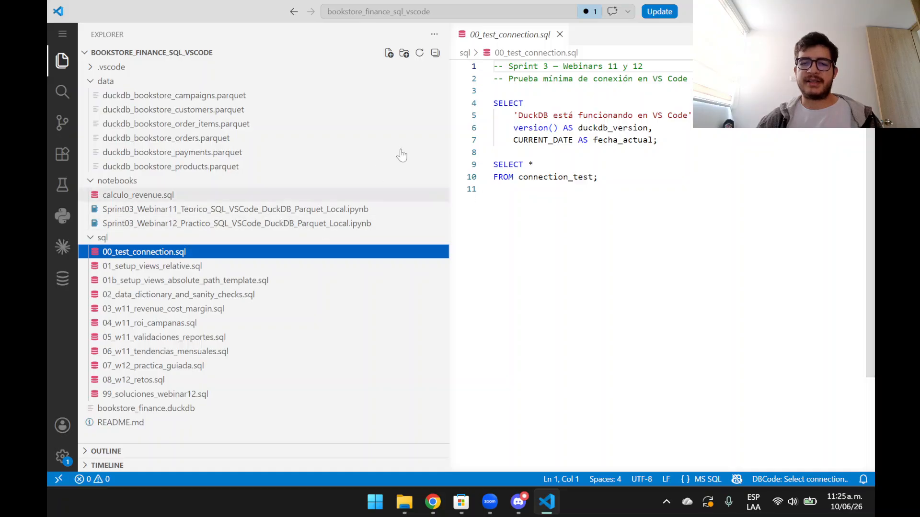
pyautogui.moveTo(453, 111); pyautogui.dragTo(342, 111)
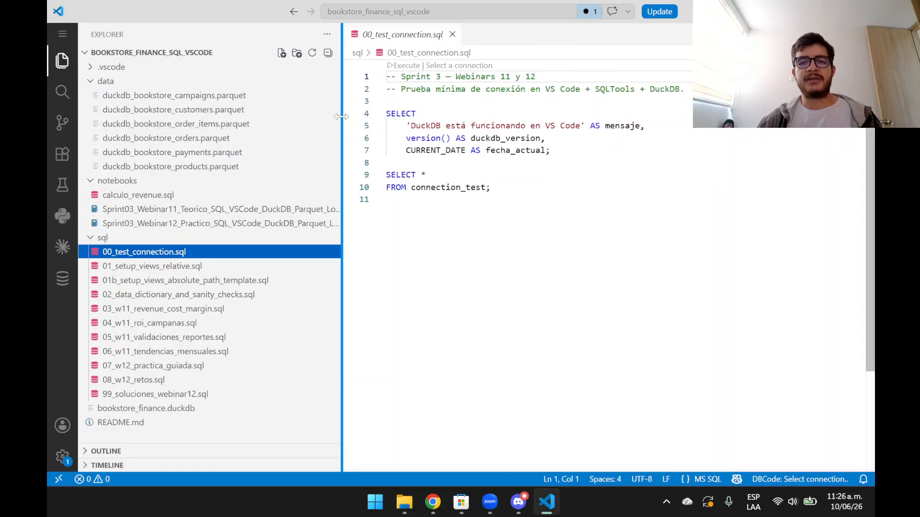
# Add the comment "-- xd" on a new line 12 at the end of 00_test_connection.sql and save the file.
pyautogui.click(386, 199)
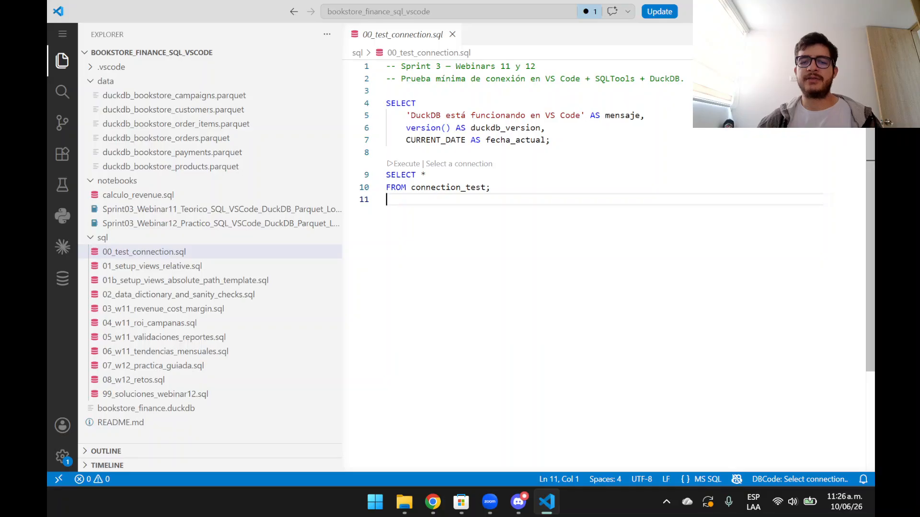
pyautogui.press('Return')
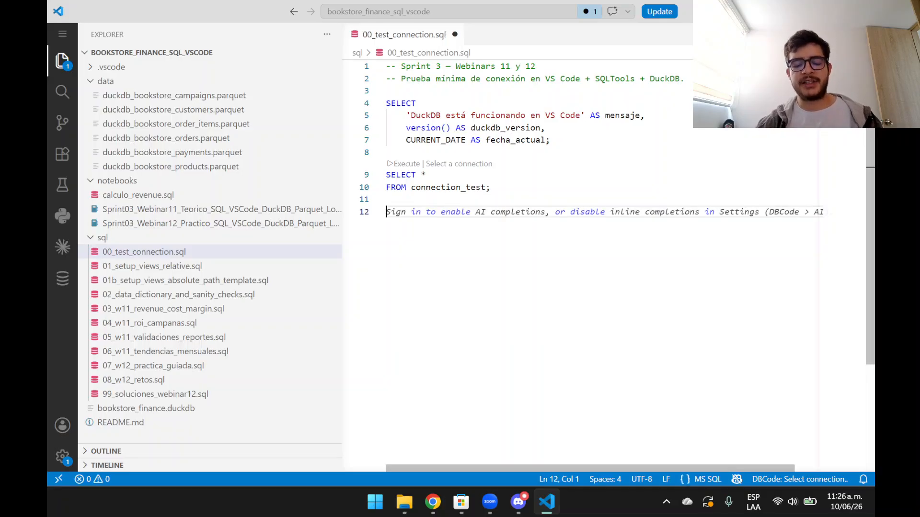
pyautogui.write('-- xd')
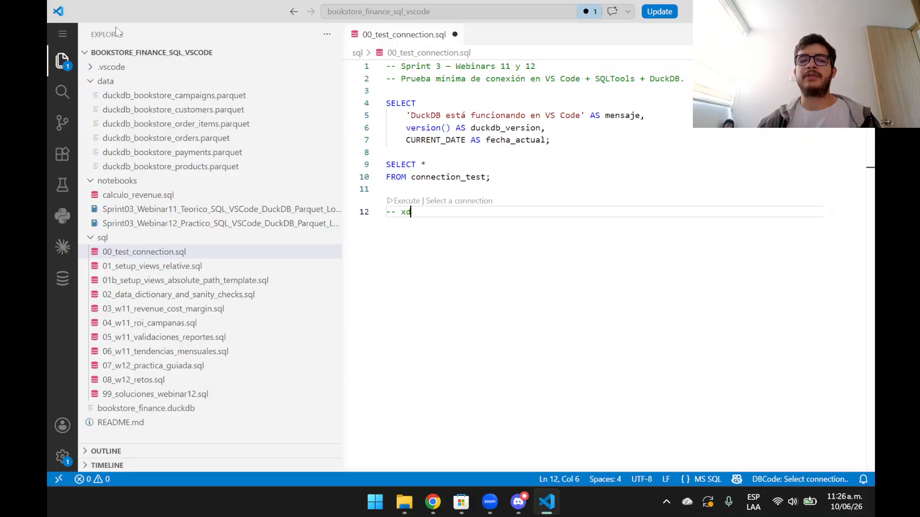
pyautogui.click(62, 33)
pyautogui.moveTo(124, 41)
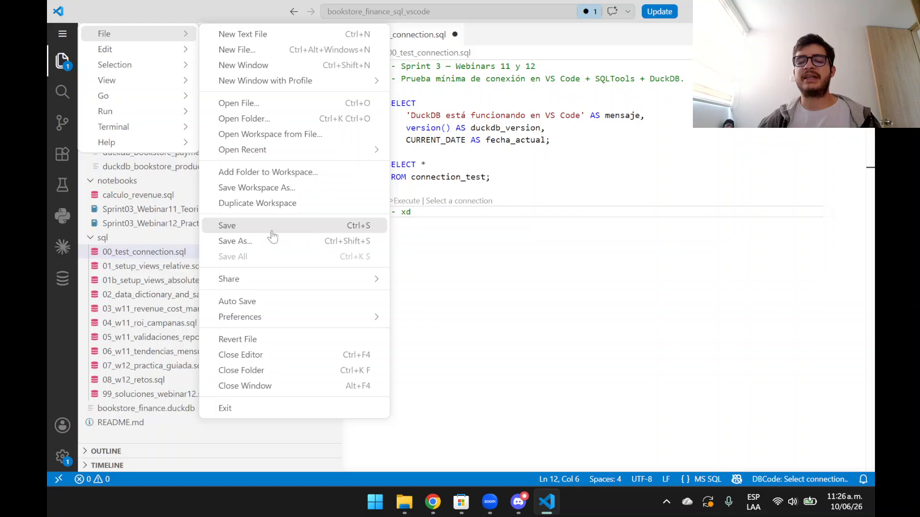
pyautogui.click(451, 189)
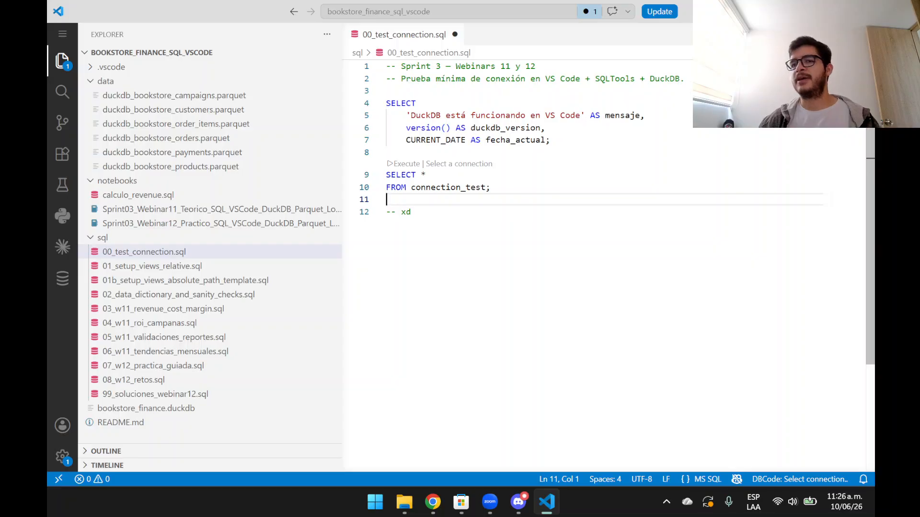
pyautogui.hotkey('ctrl', 's')
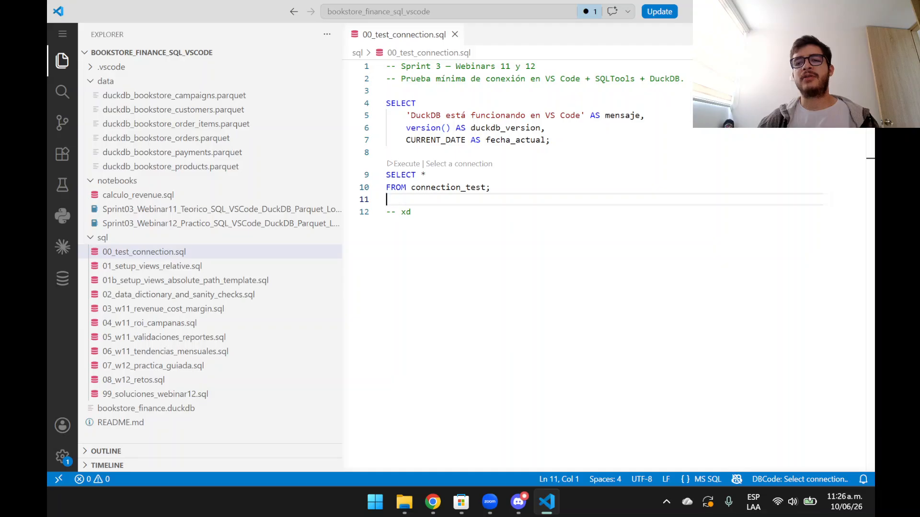
# Show the panel and the secondary side bar, toggle the primary side bar off and on, and open the layout customization options.
pyautogui.hotkey('ctrl', 'j')
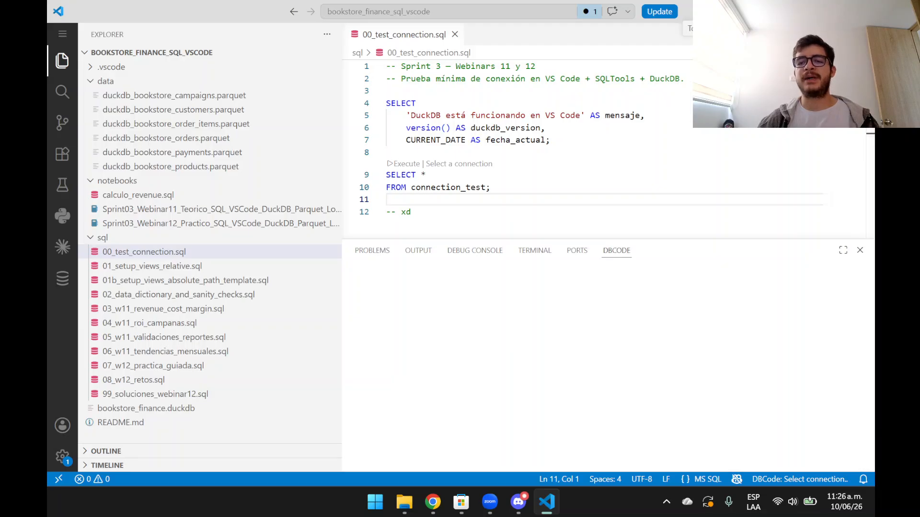
pyautogui.hotkey('ctrl', 'b')
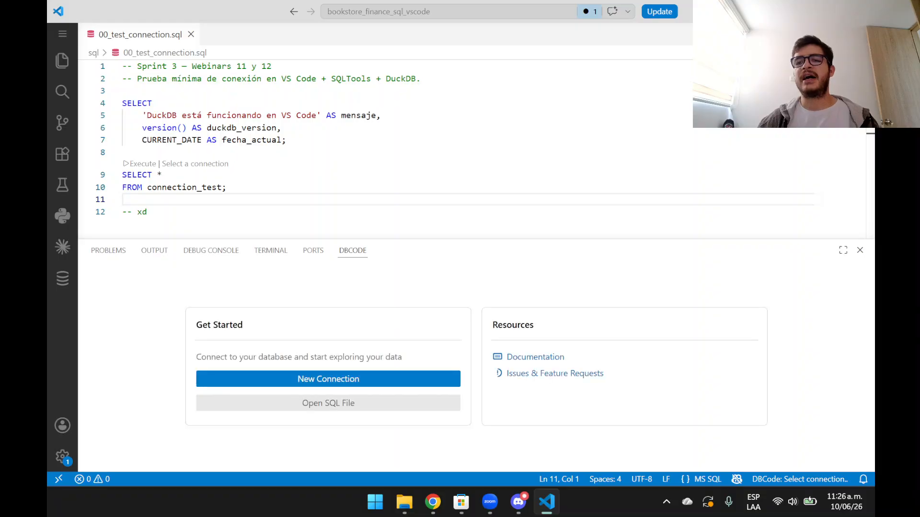
pyautogui.hotkey('ctrl', 'alt', 'b')
pyautogui.click(707, 12)
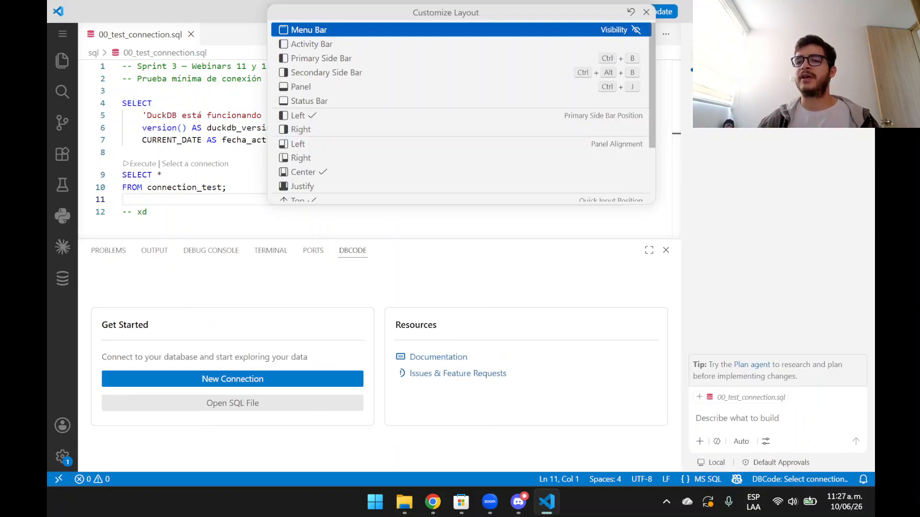
pyautogui.hotkey('ctrl', 'b')
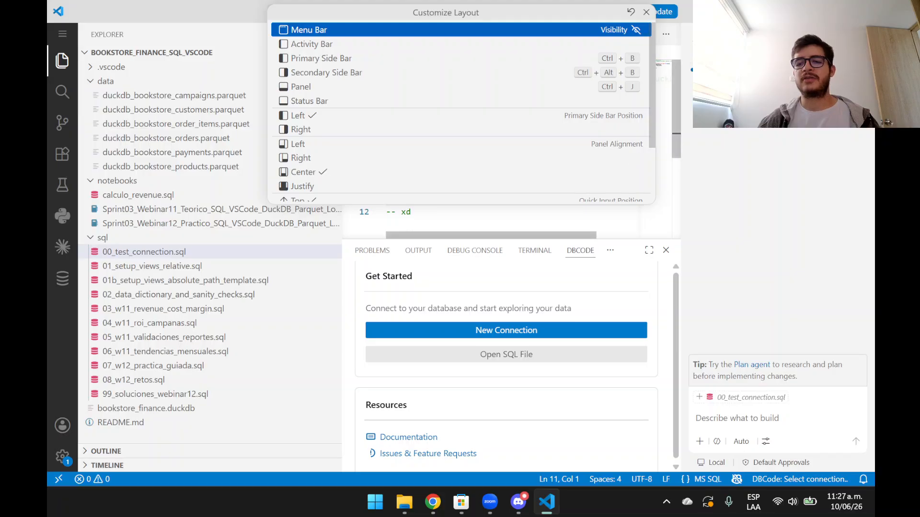
# Dismiss the layout customization options and hide both the DBCode panel and the secondary side bar.
pyautogui.click(411, 212)
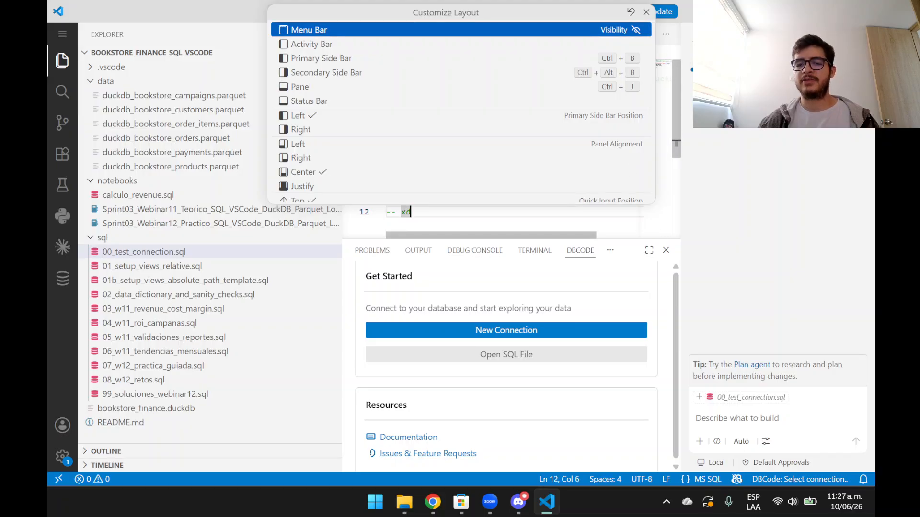
pyautogui.click(646, 11)
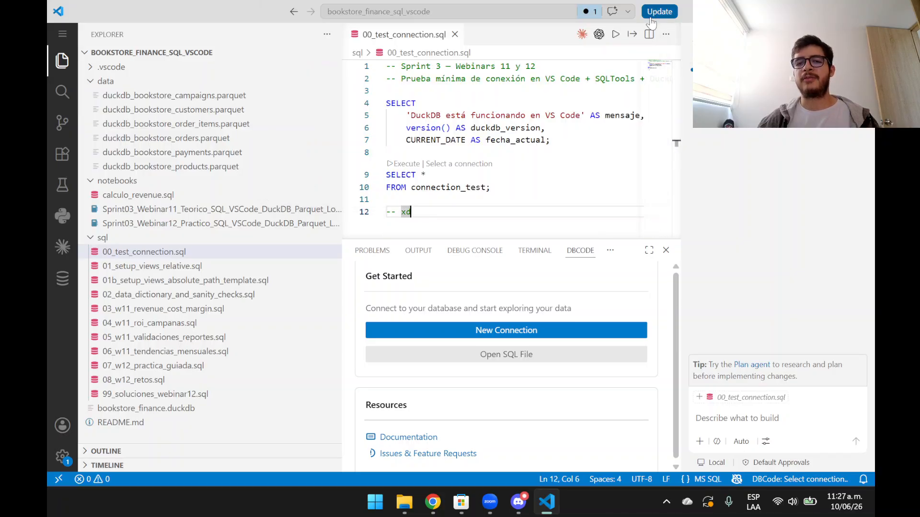
pyautogui.click(665, 250)
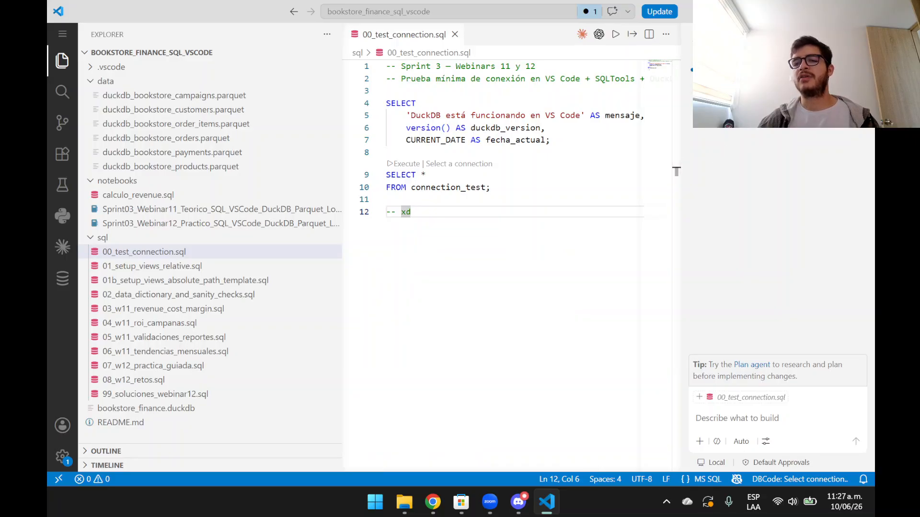
pyautogui.hotkey('ctrl', 'alt', 'b')
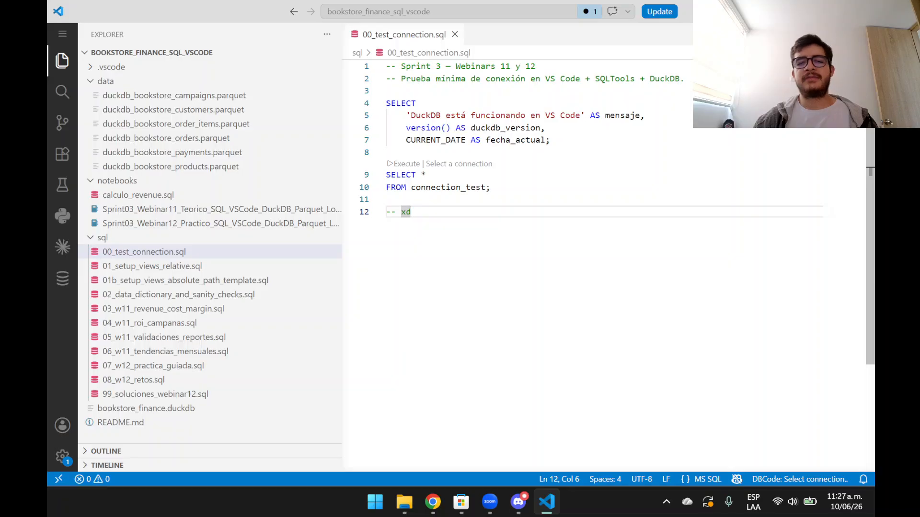
# Replace the open SQL file with the Sprint03_Webinar12_Practico notebook, hide the Explorer, and look through the notebook to its practice agenda.
pyautogui.click(454, 34)
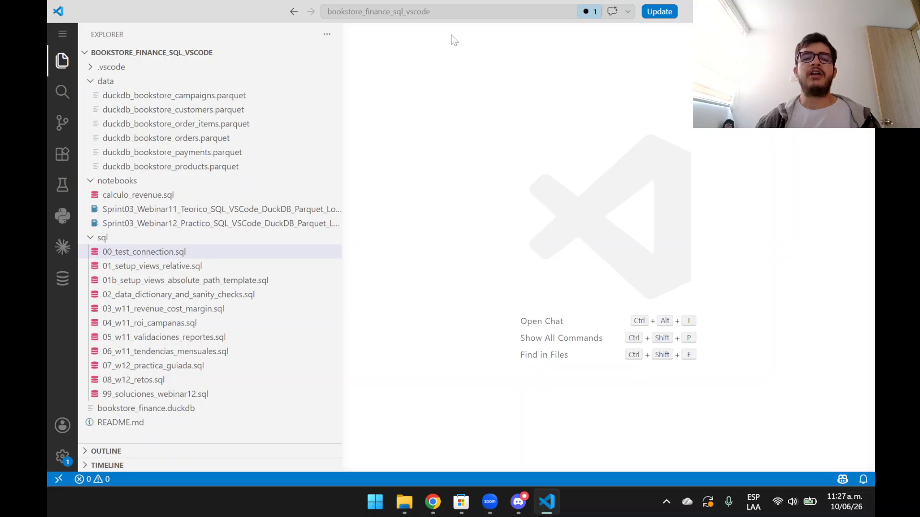
pyautogui.click(228, 224)
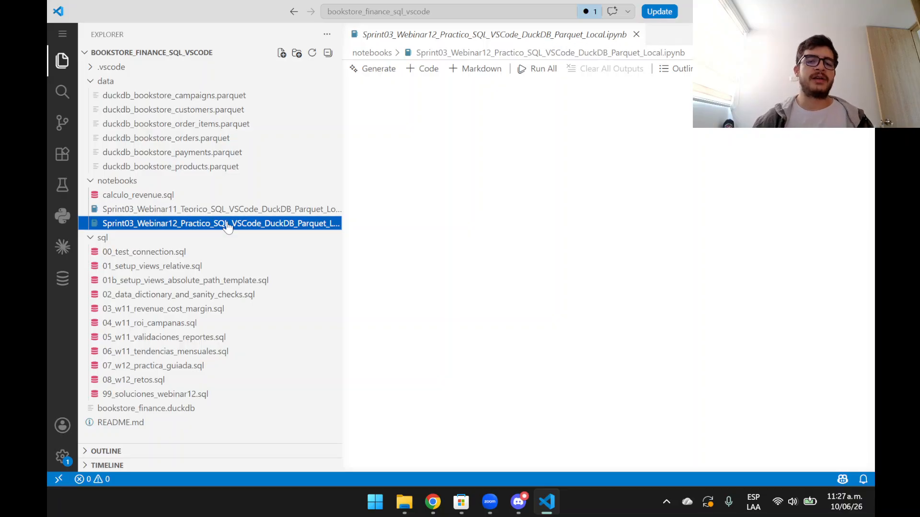
pyautogui.click(62, 60)
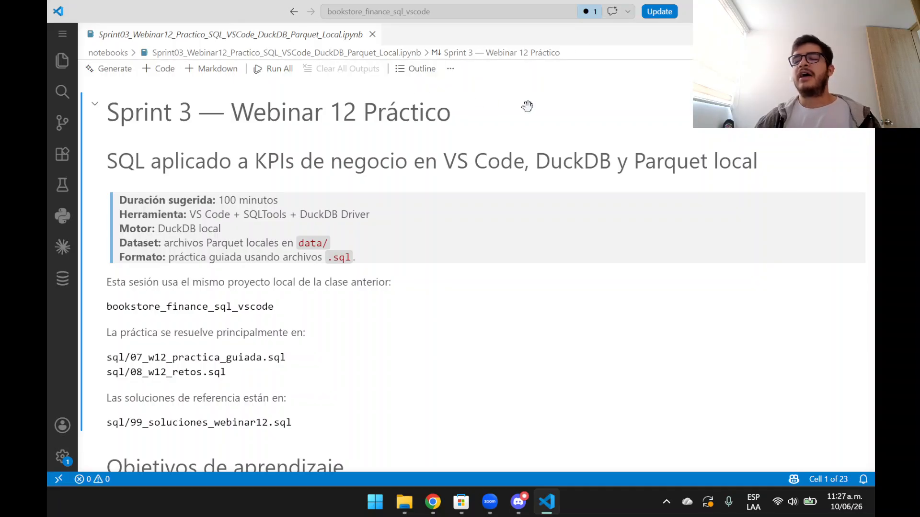
pyautogui.scroll(-5, 521, 114)
pyautogui.scroll(-15, 521, 114)
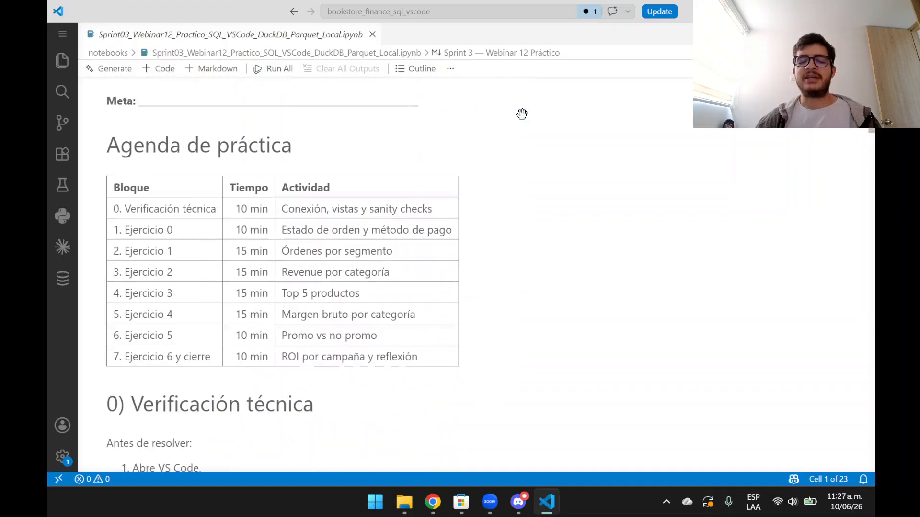
# Reposition the editor window so the notebook's kernel selector is visible, and look at the available kernel options.
pyautogui.scroll(-6, 521, 114)
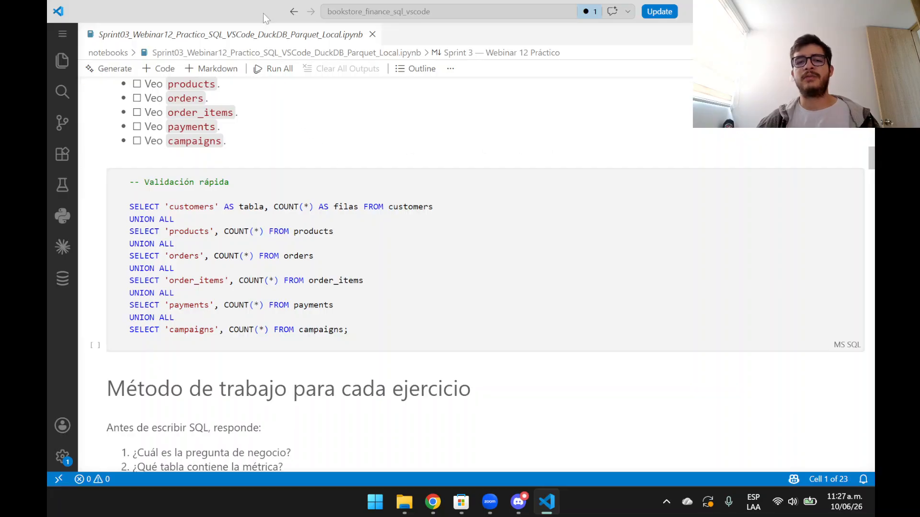
pyautogui.moveTo(263, 12); pyautogui.dragTo(106, 93)
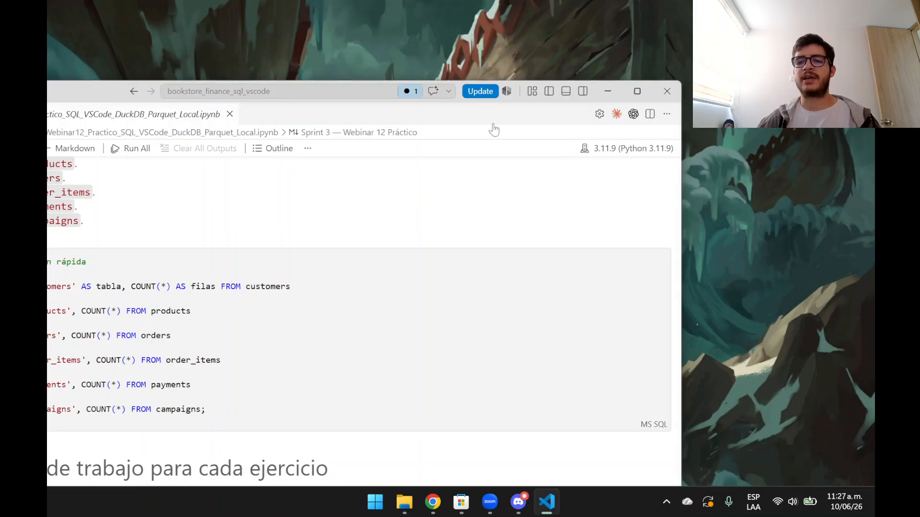
pyautogui.click(625, 149)
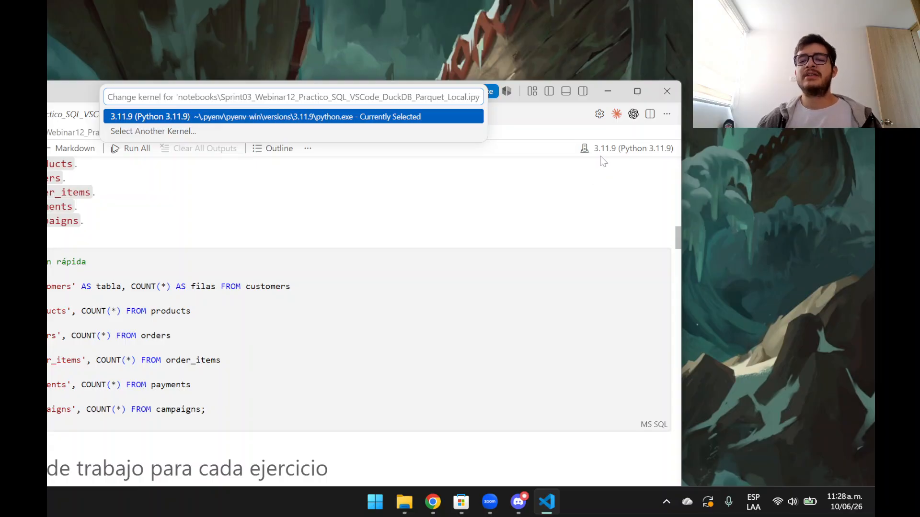
pyautogui.click(559, 115)
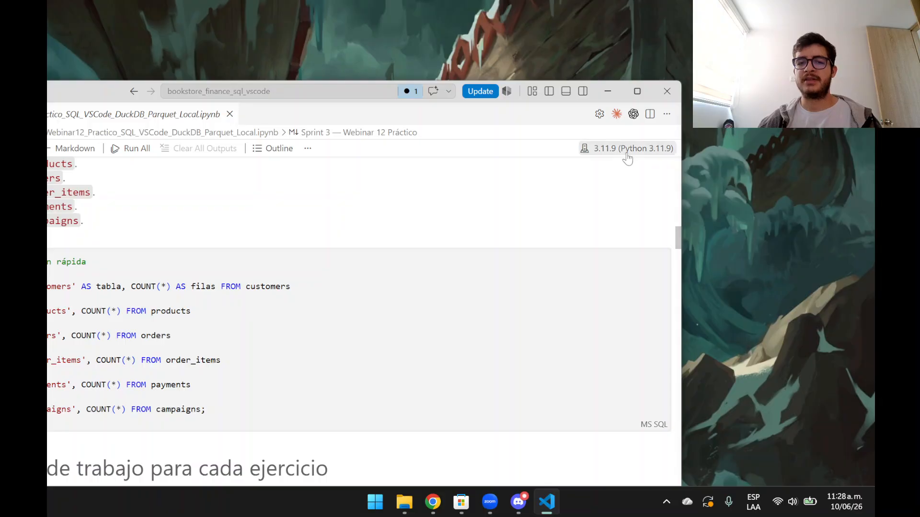
# Check the Python listings in Microsoft Store, return to Visual Studio Code, and select the PyEnv Python 3.11.9 environment as the notebook's kernel.
pyautogui.click(469, 501)
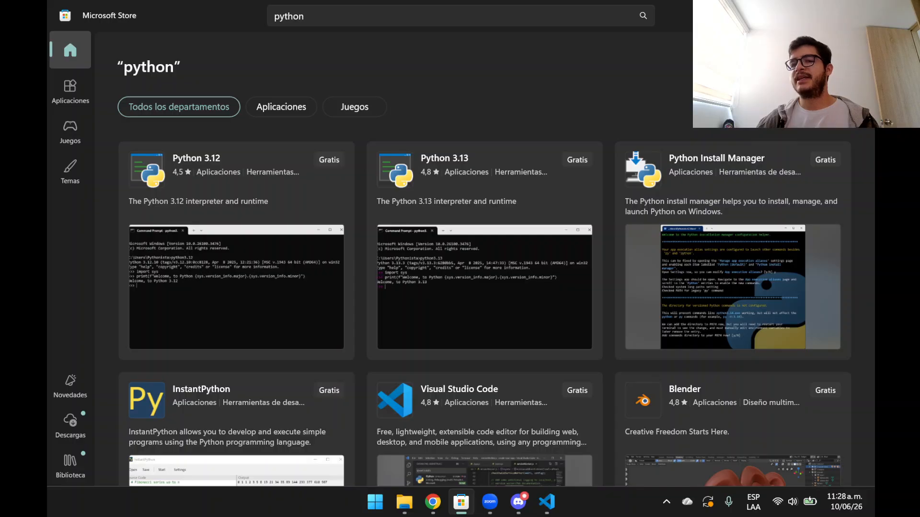
pyautogui.hotkey('alt', 'Tab')
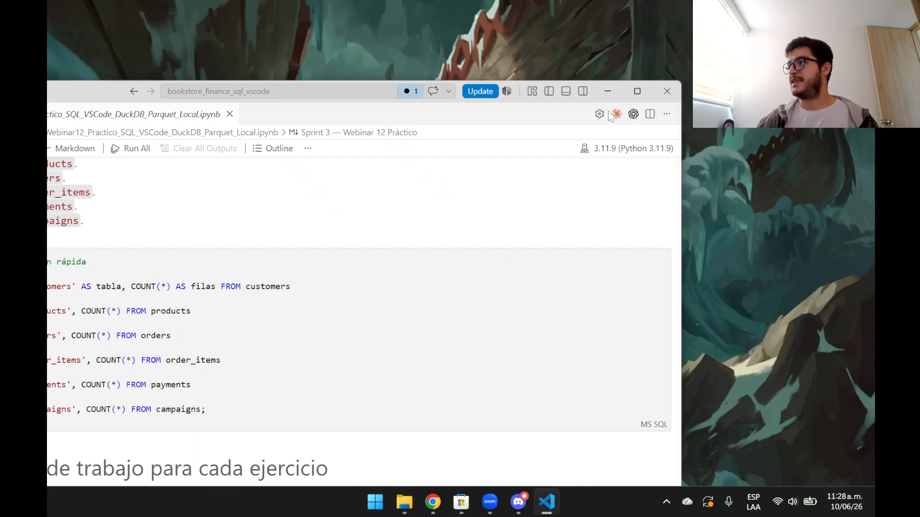
pyautogui.click(644, 152)
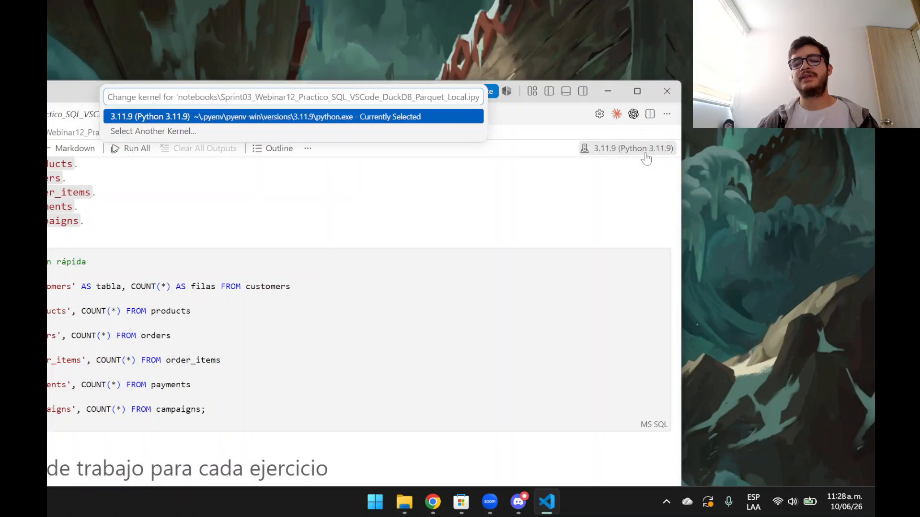
pyautogui.click(262, 131)
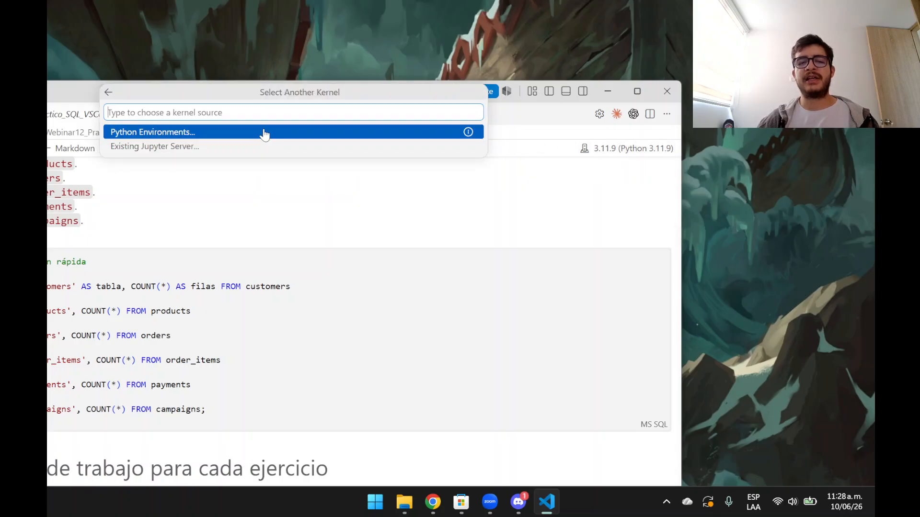
pyautogui.click(174, 138)
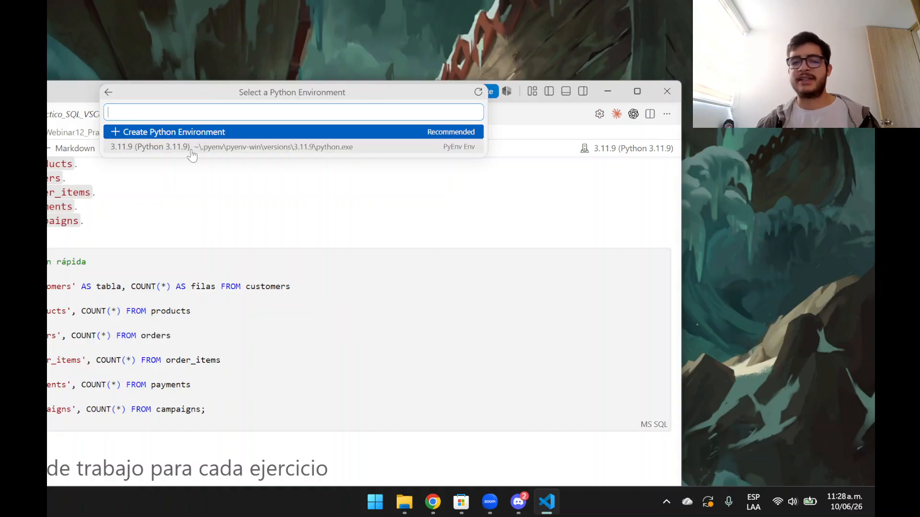
pyautogui.click(191, 148)
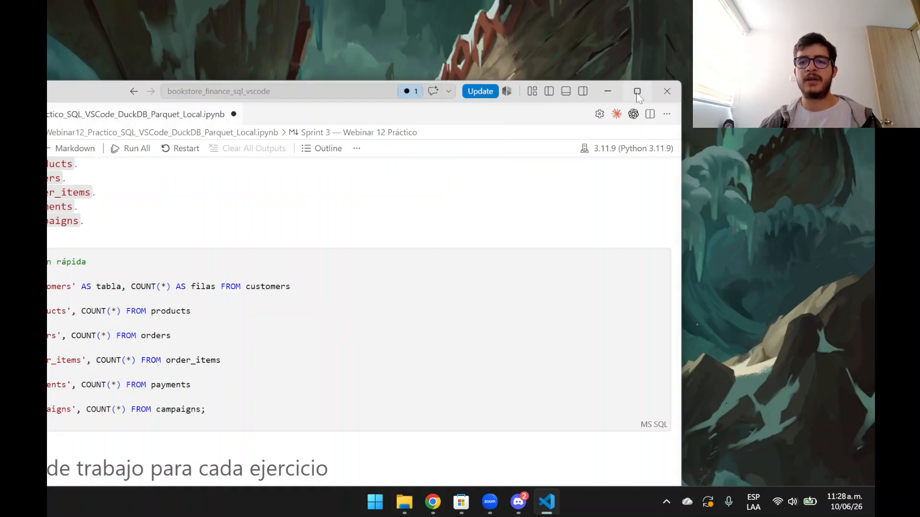
# Move the editor window aside to inspect the notebook's selected kernel and its interpreter path, and maximize the window.
pyautogui.click(638, 93)
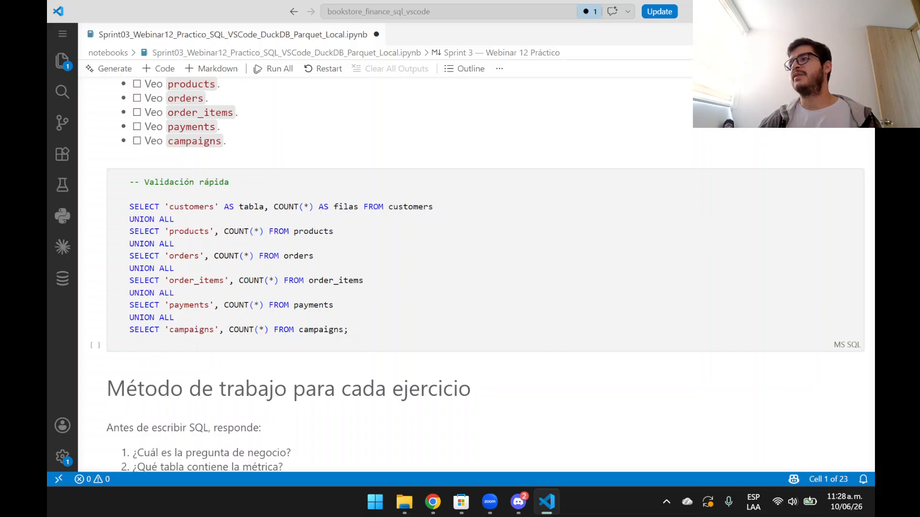
pyautogui.moveTo(221, 5); pyautogui.dragTo(48, 115)
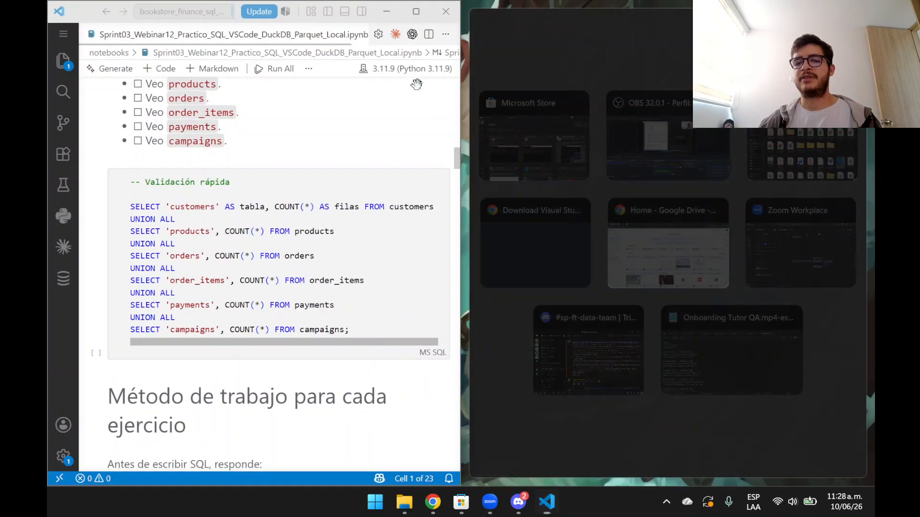
pyautogui.moveTo(90, 10); pyautogui.dragTo(481, 62)
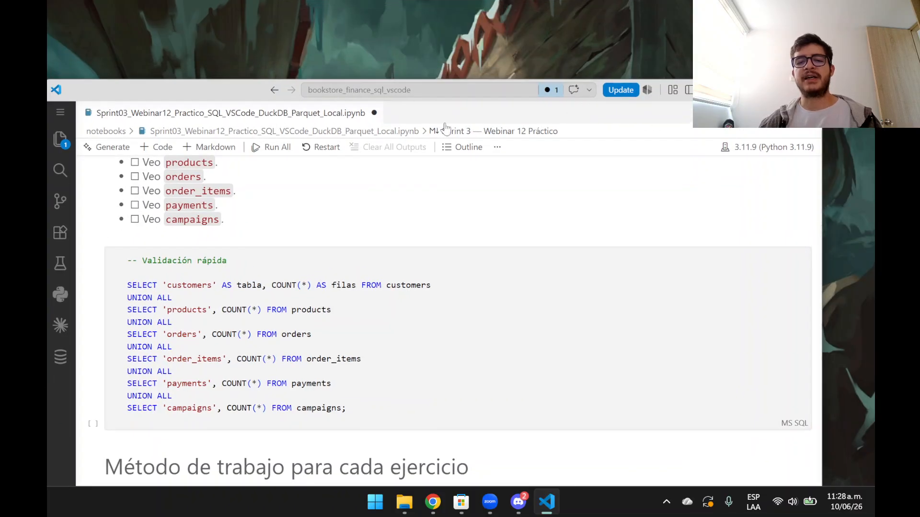
pyautogui.moveTo(242, 93); pyautogui.dragTo(123, 130)
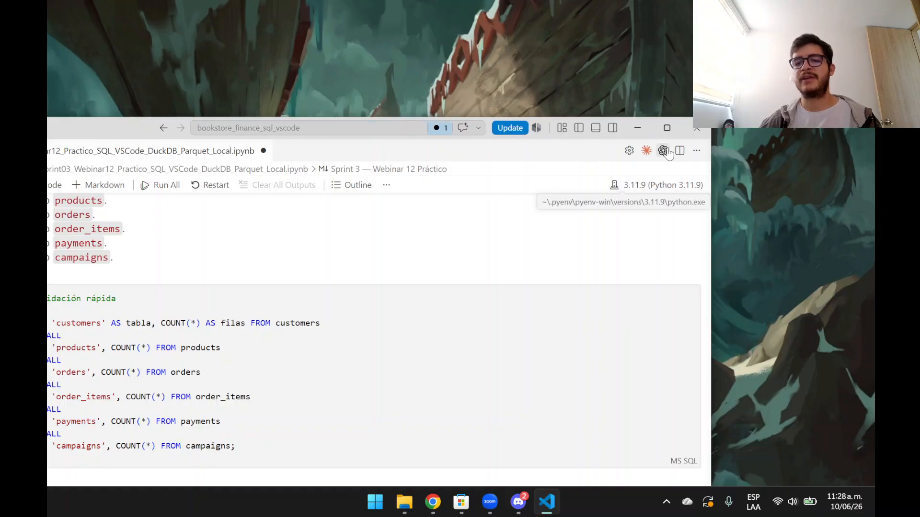
pyautogui.click(666, 128)
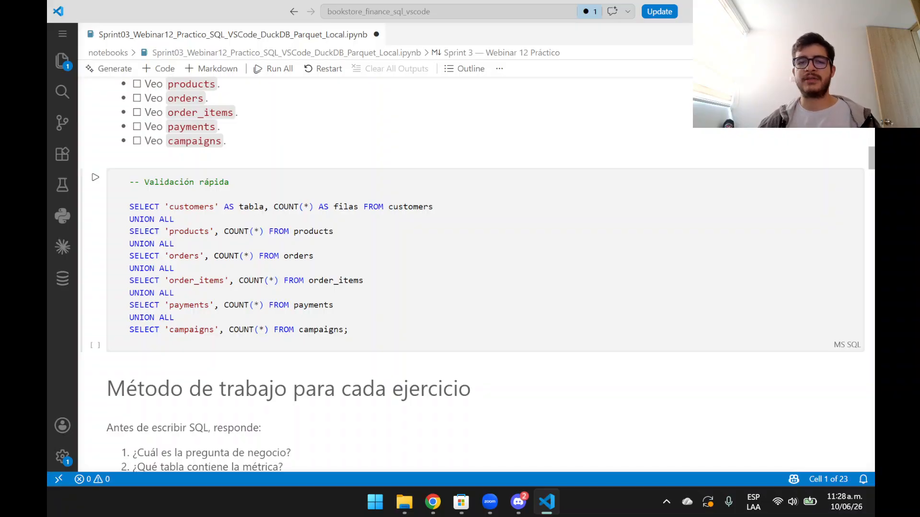
# Examine the "Validación rápida" SQL cell, its UNION ALL queries and the execution controls, without running it.
pyautogui.click(169, 182)
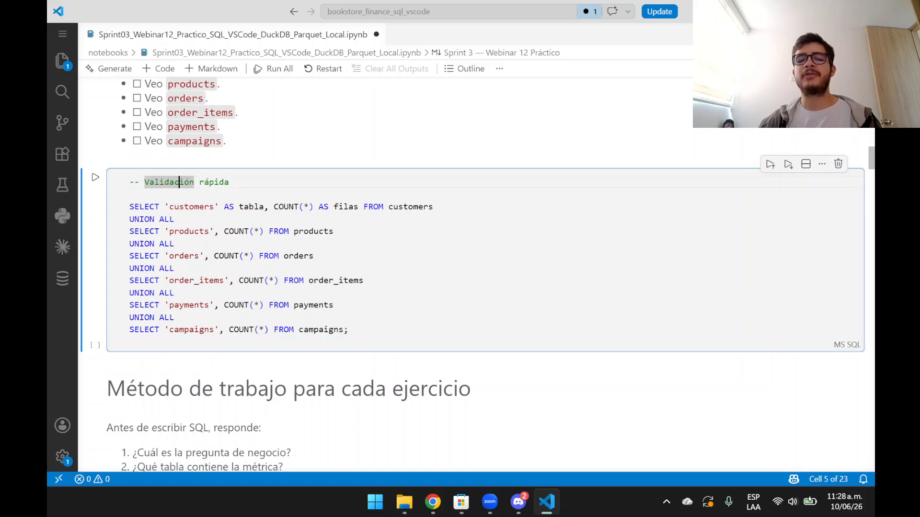
pyautogui.moveTo(174, 317); pyautogui.dragTo(144, 182)
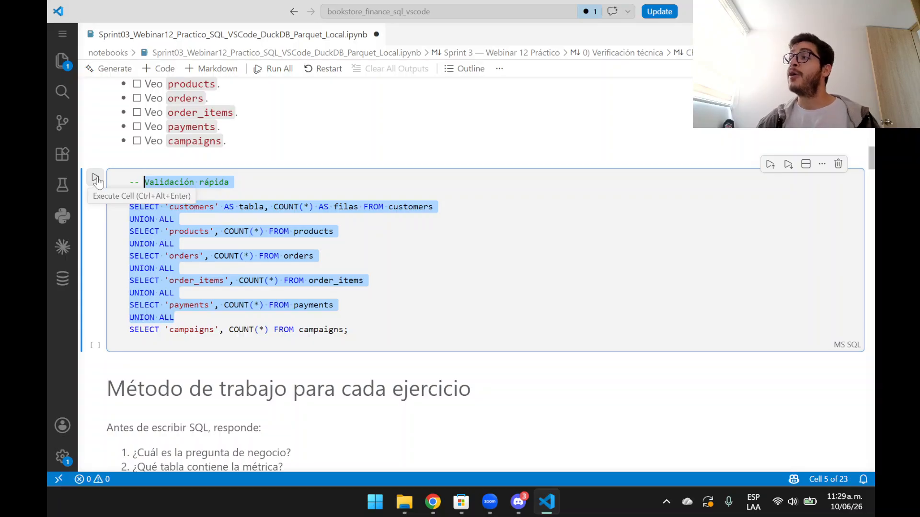
pyautogui.click(357, 280)
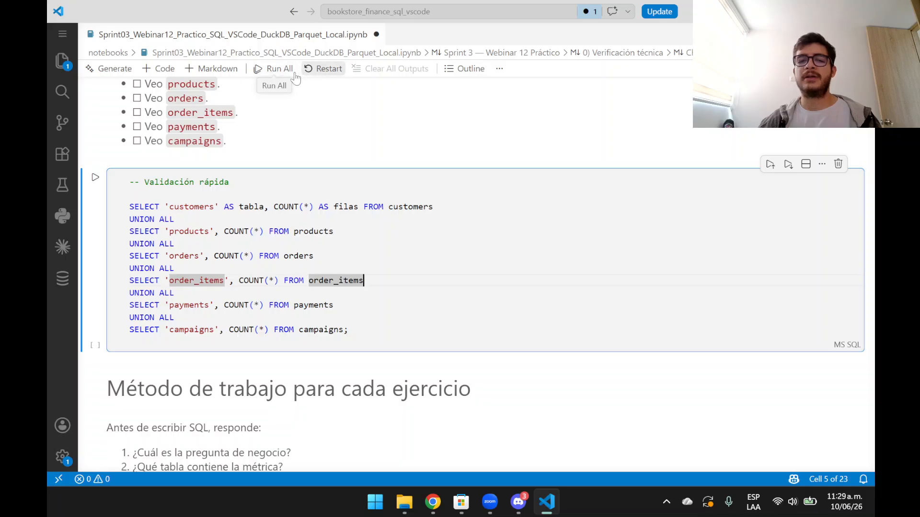
pyautogui.press('Up')
pyautogui.press('Up')
pyautogui.press('Up')
pyautogui.press('Up')
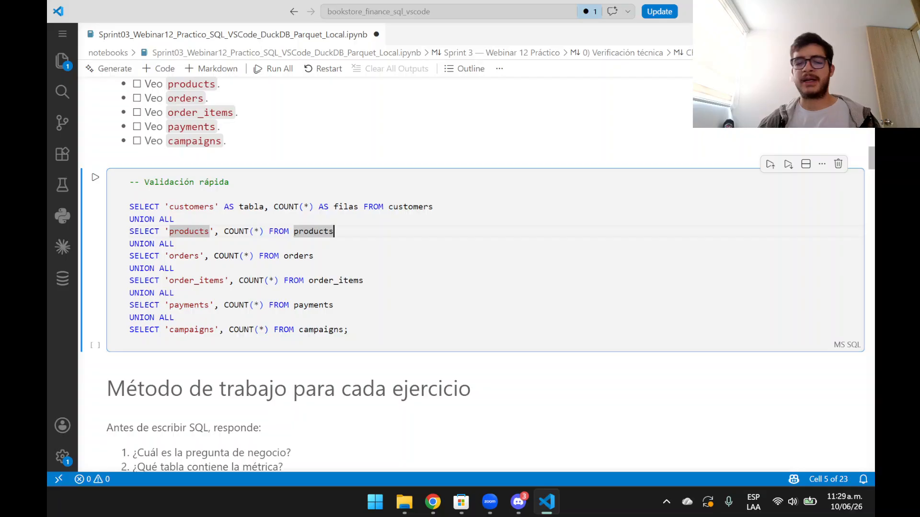
pyautogui.scroll(-3, 393, 242)
pyautogui.scroll(3, 393, 242)
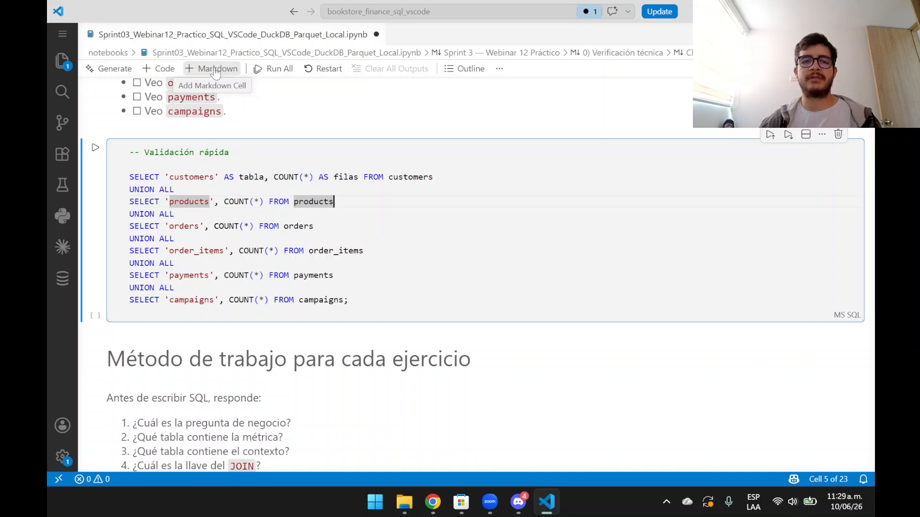
# Show the project's Explorer, view the file actions available for the Sprint03_Webinar12_Practico notebook, and dismiss them.
pyautogui.click(72, 64)
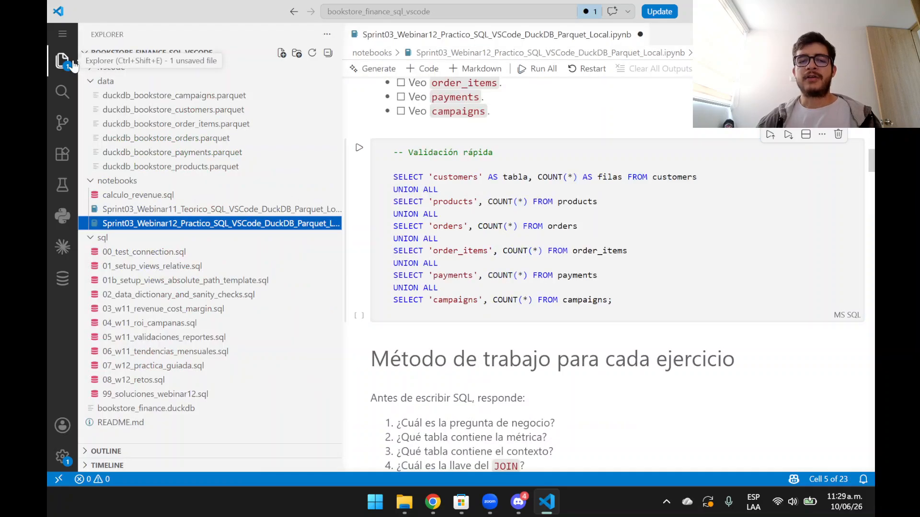
pyautogui.click(271, 228)
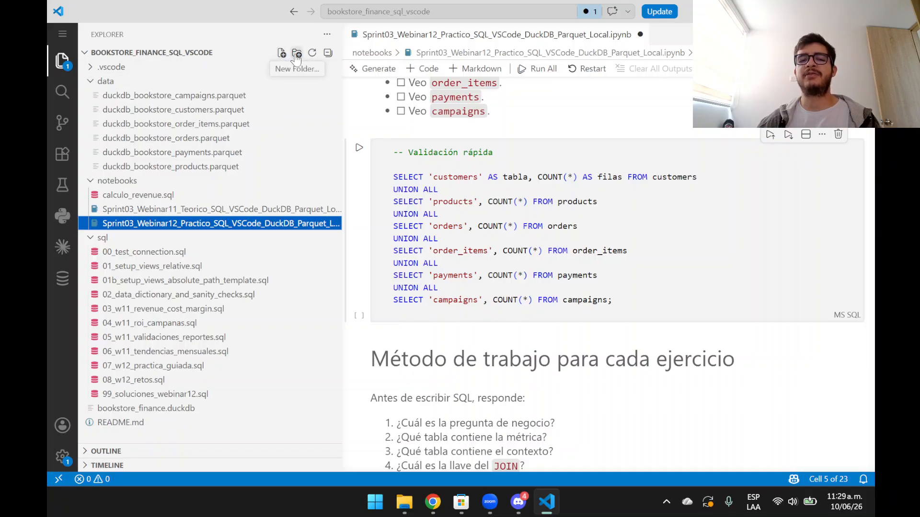
pyautogui.rightClick(163, 223)
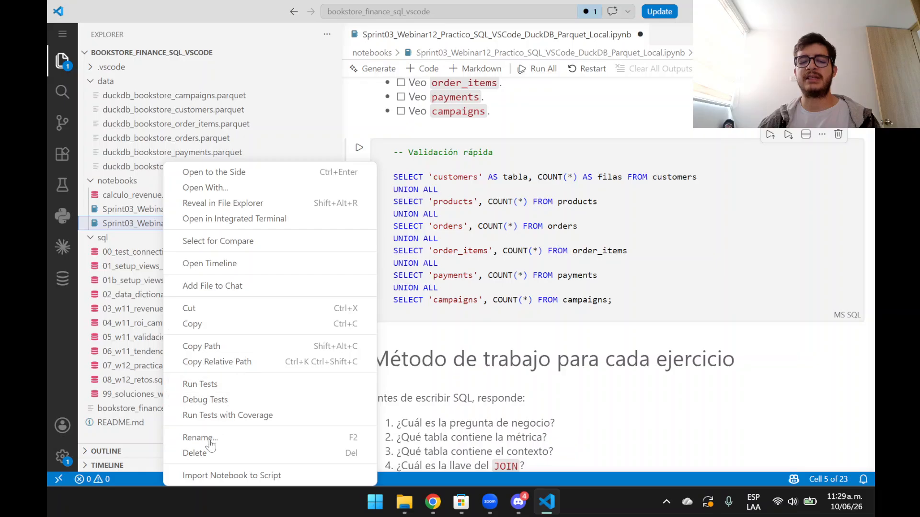
pyautogui.click(277, 24)
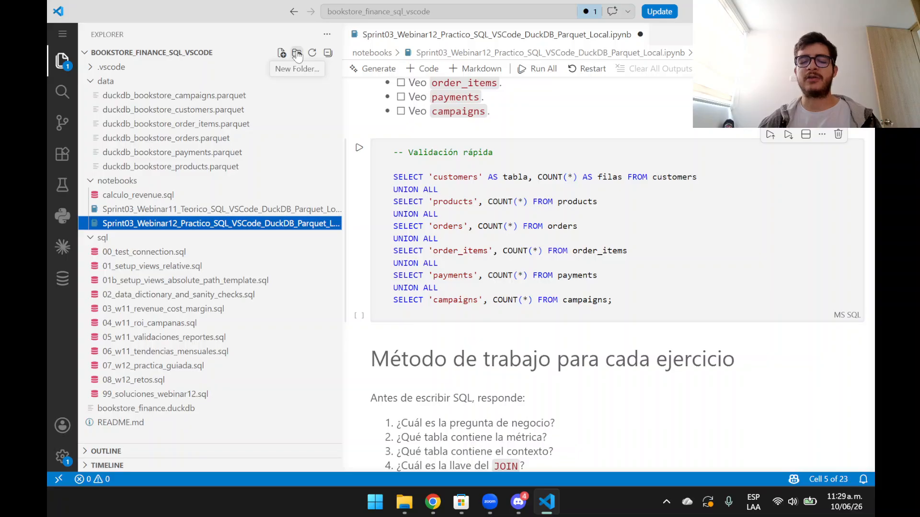